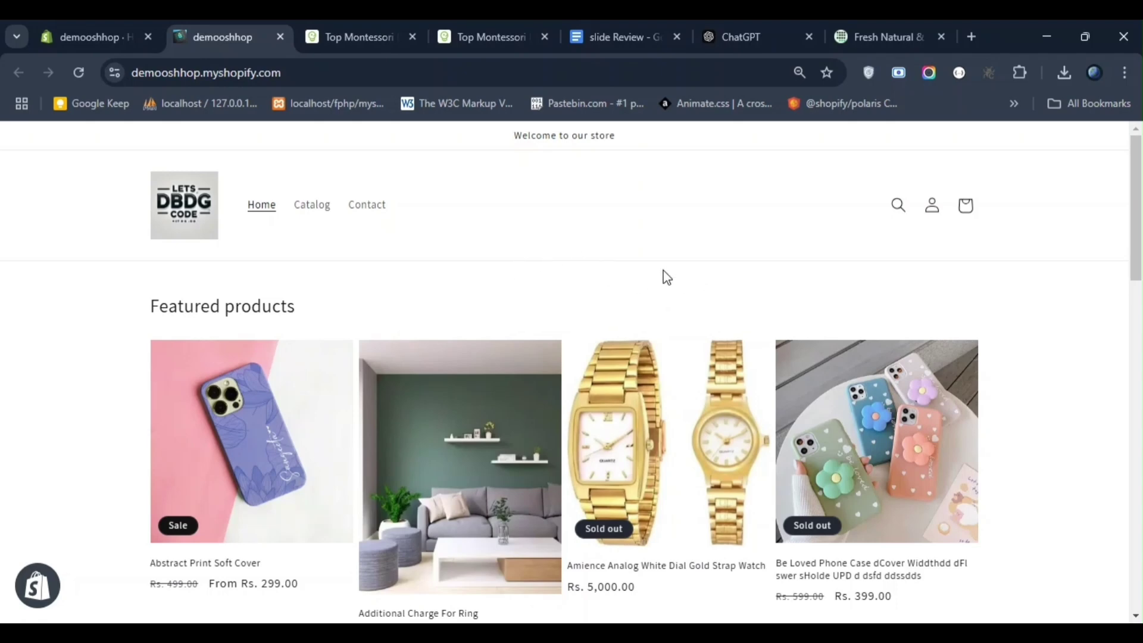
- Examine the demo store's home page from the featured products down to the three-column image and text section
scroll(722, 300, "down", 1)
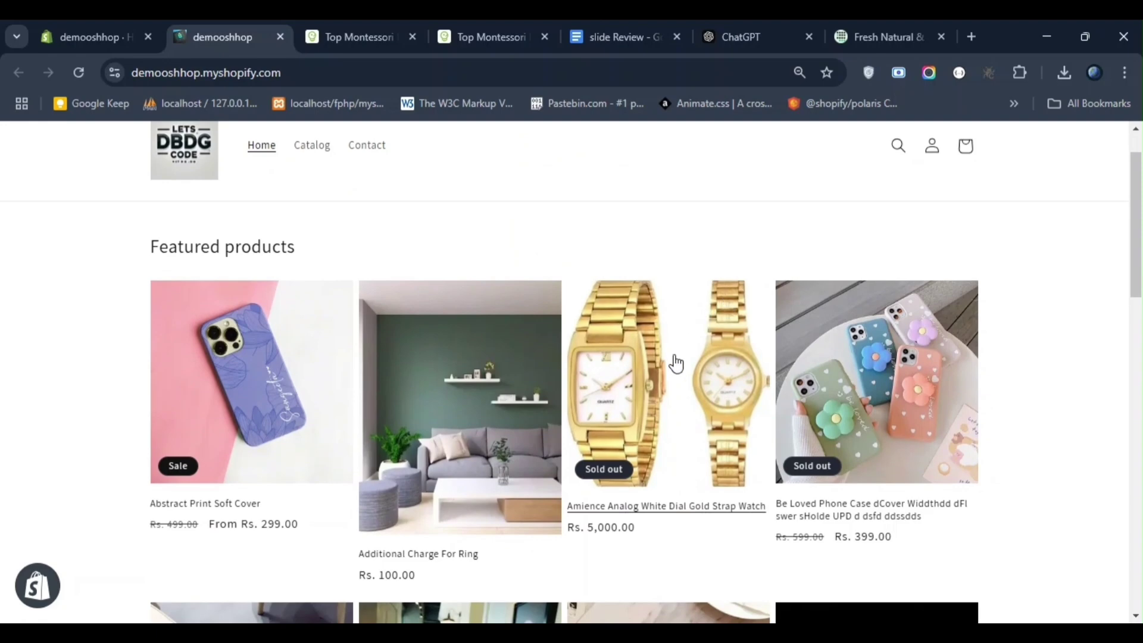
scroll(675, 361, "down", 7)
scroll(674, 355, "down", 7)
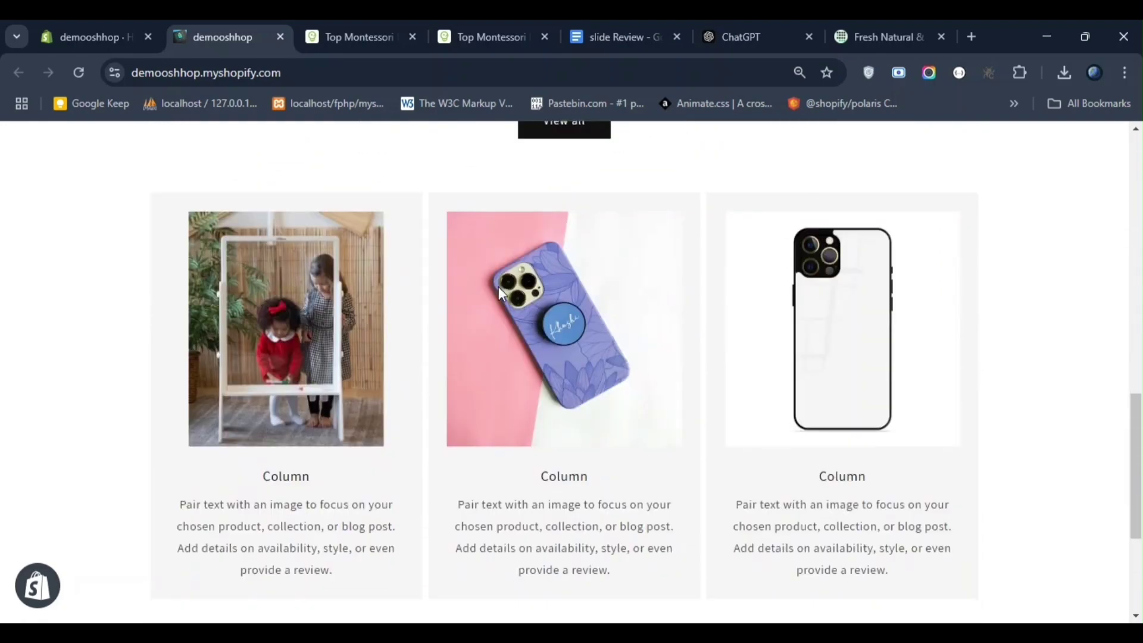
scroll(502, 294, "down", 1)
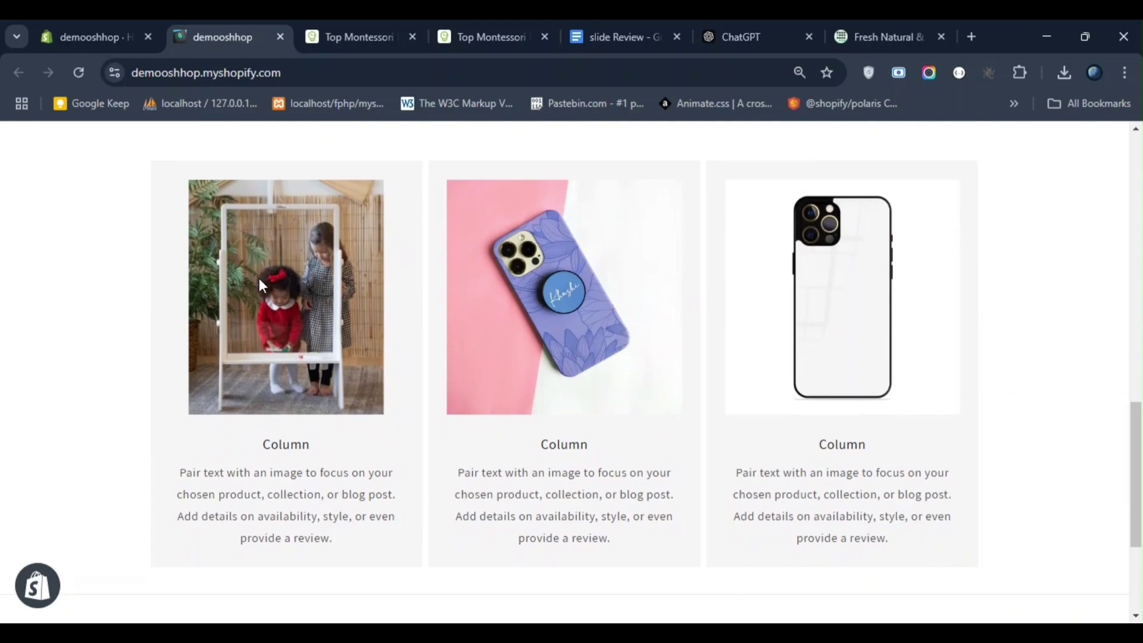
left_click_drag(318, 457, 243, 507)
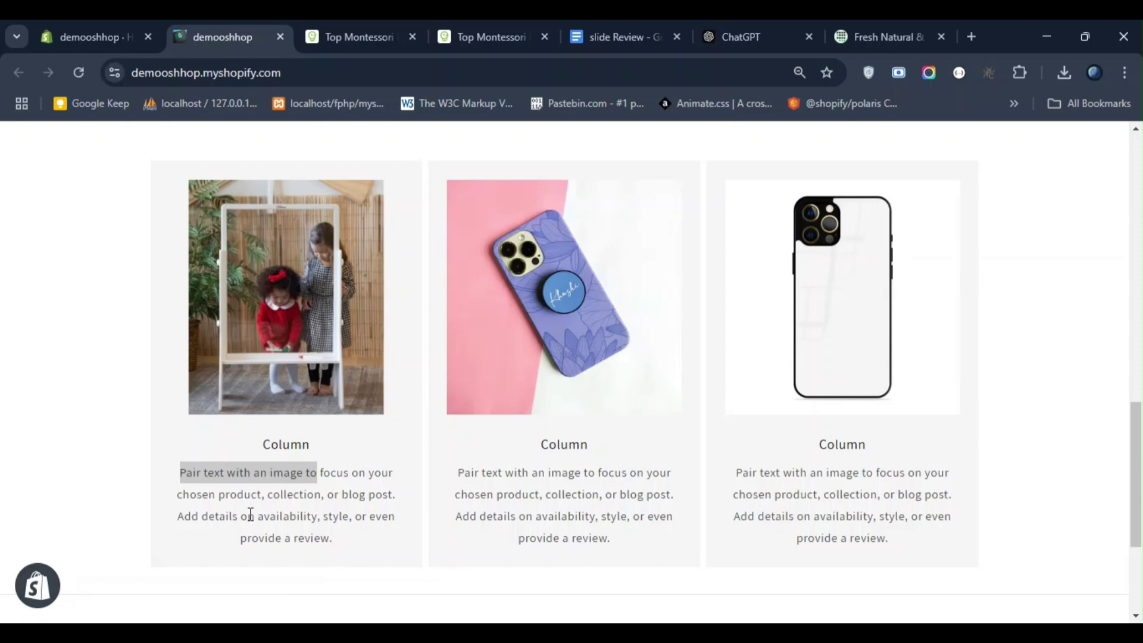
scroll(435, 497, "up", 2)
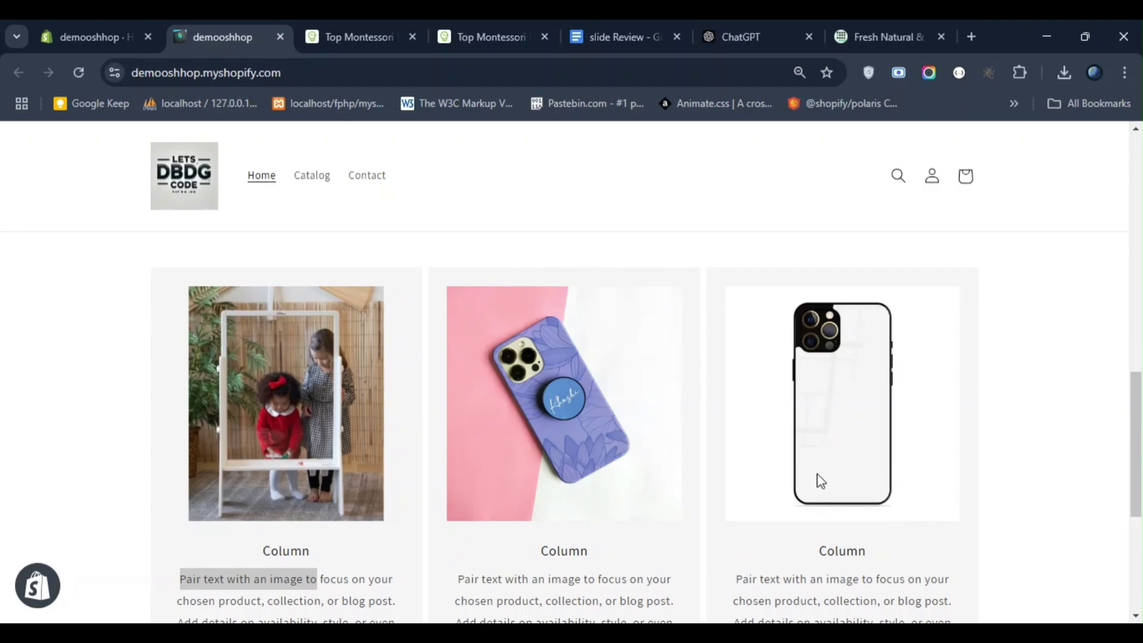
scroll(407, 515, "down", 1)
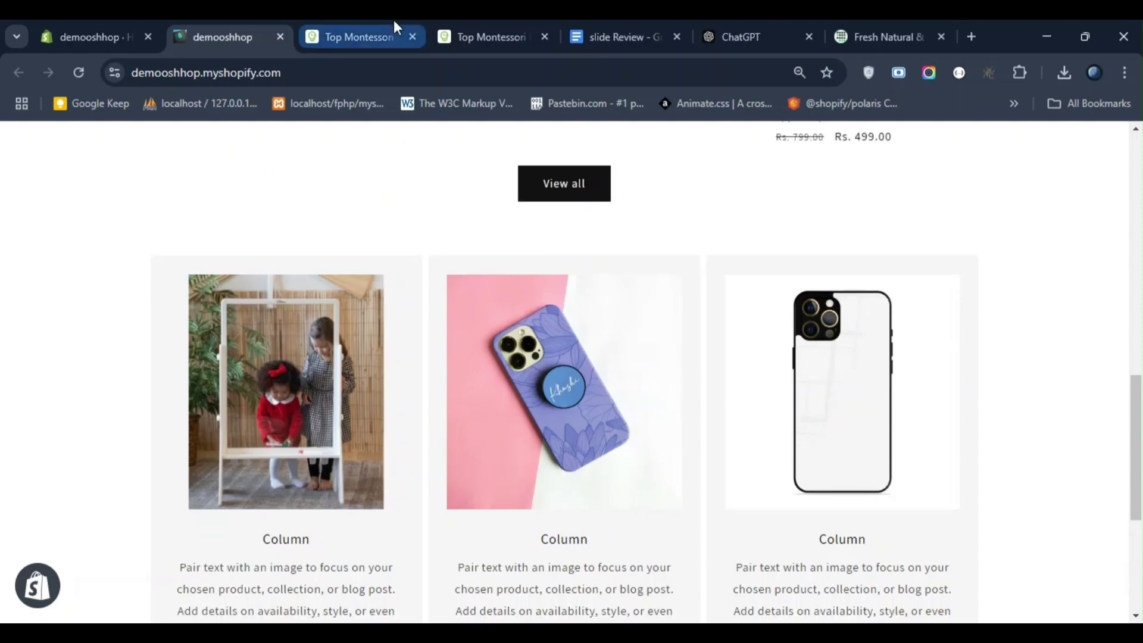
- Examine the testimonial section on the Little Partners reference site in both desktop and iPhone 14 Pro Max views
left_click(393, 36)
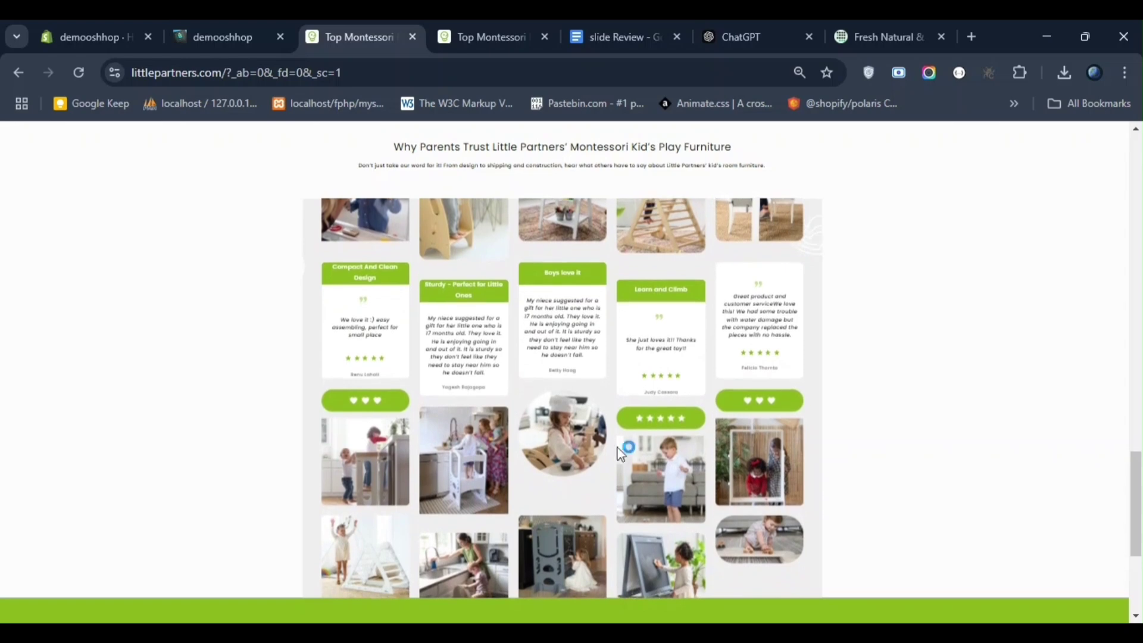
left_click(476, 27)
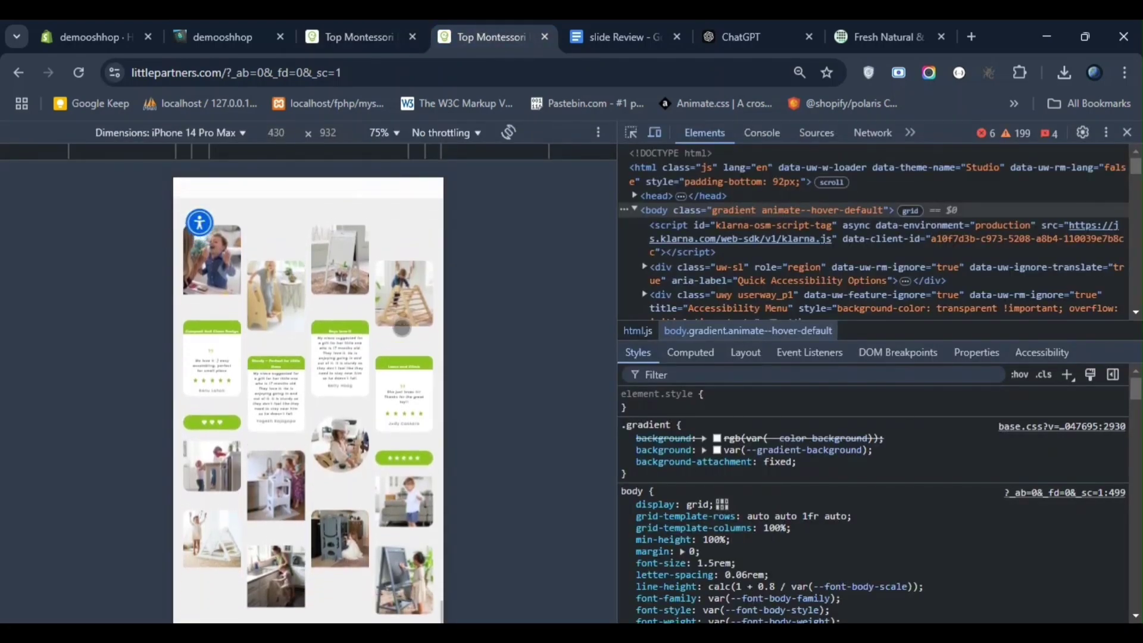
scroll(402, 328, "up", 1)
scroll(402, 328, "up", 3)
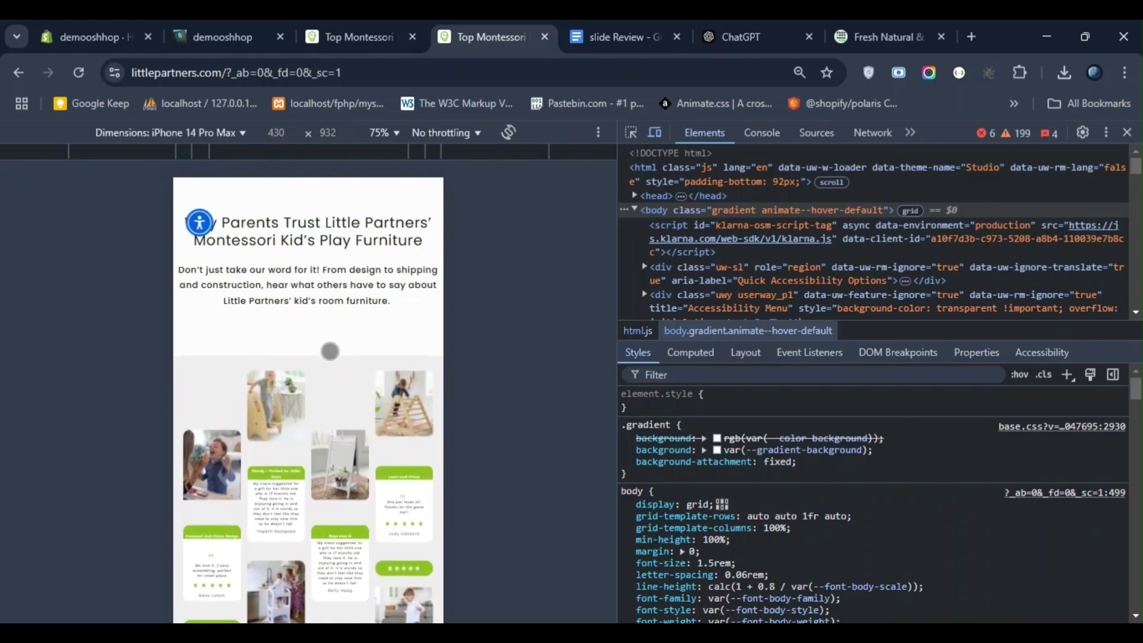
- Switch to the Shopify admin and open the current Dawn theme in the code editor
left_click(113, 24)
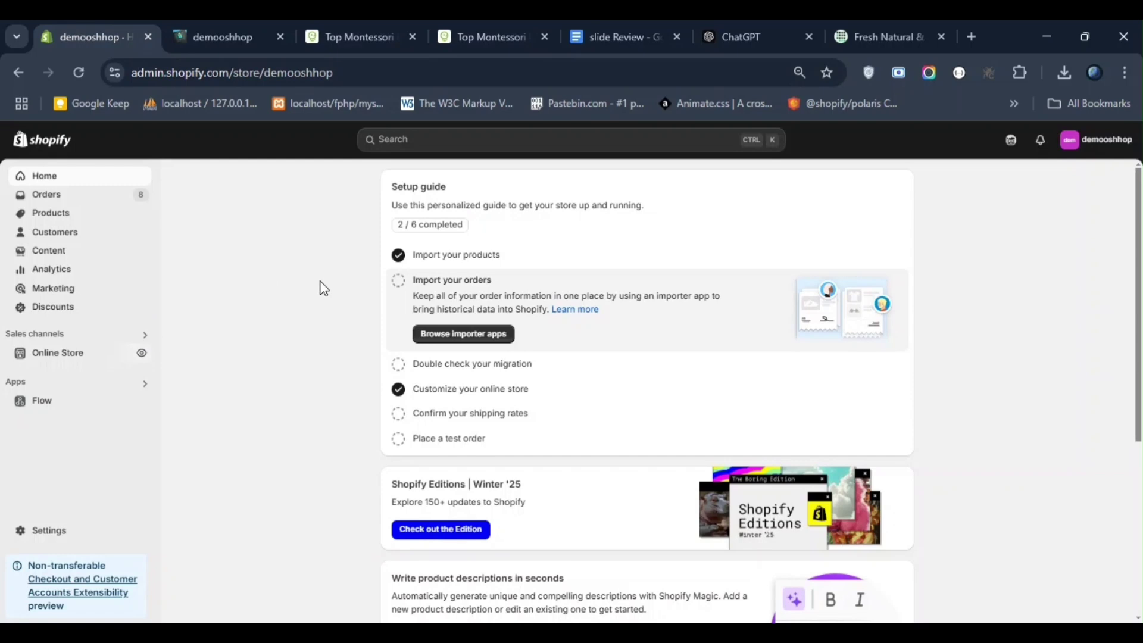
left_click(79, 355)
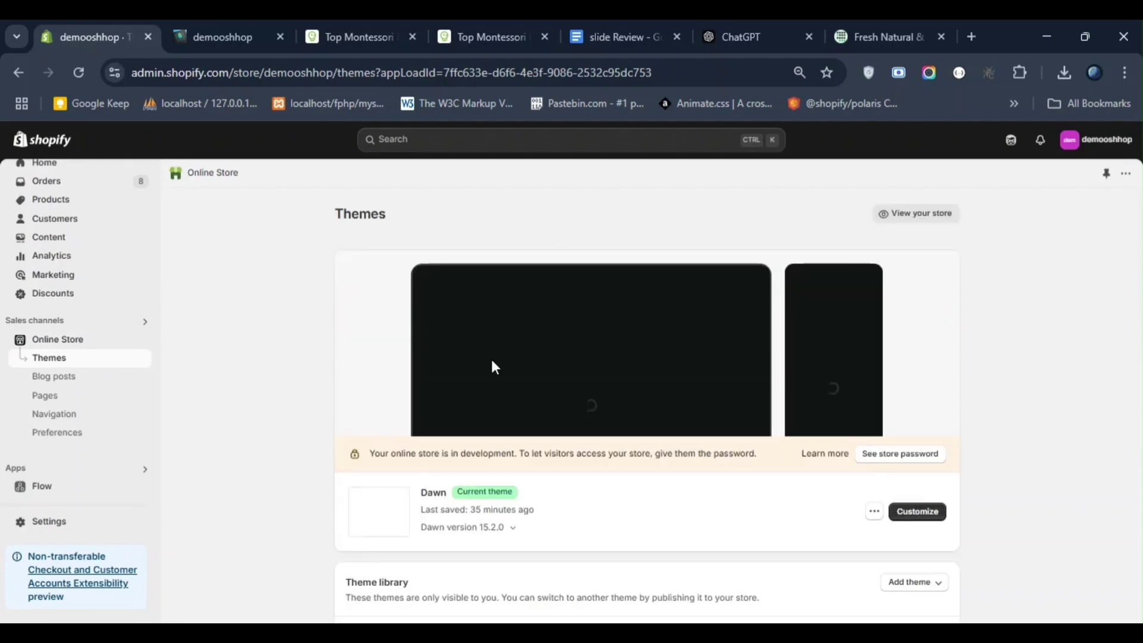
scroll(789, 315, "down", 1)
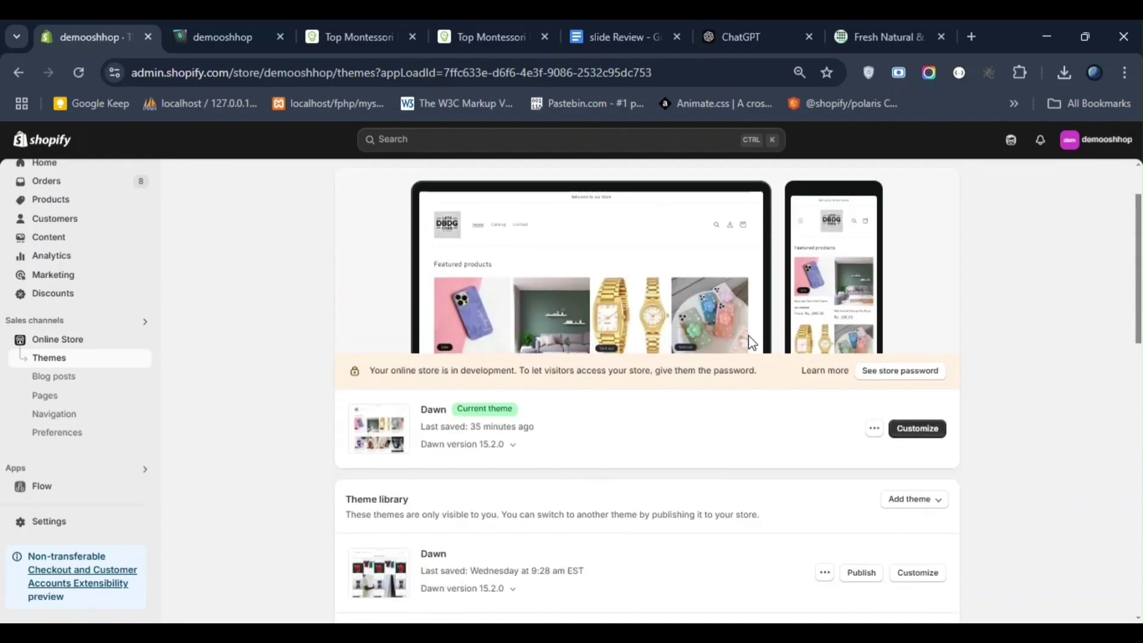
scroll(652, 419, "down", 1)
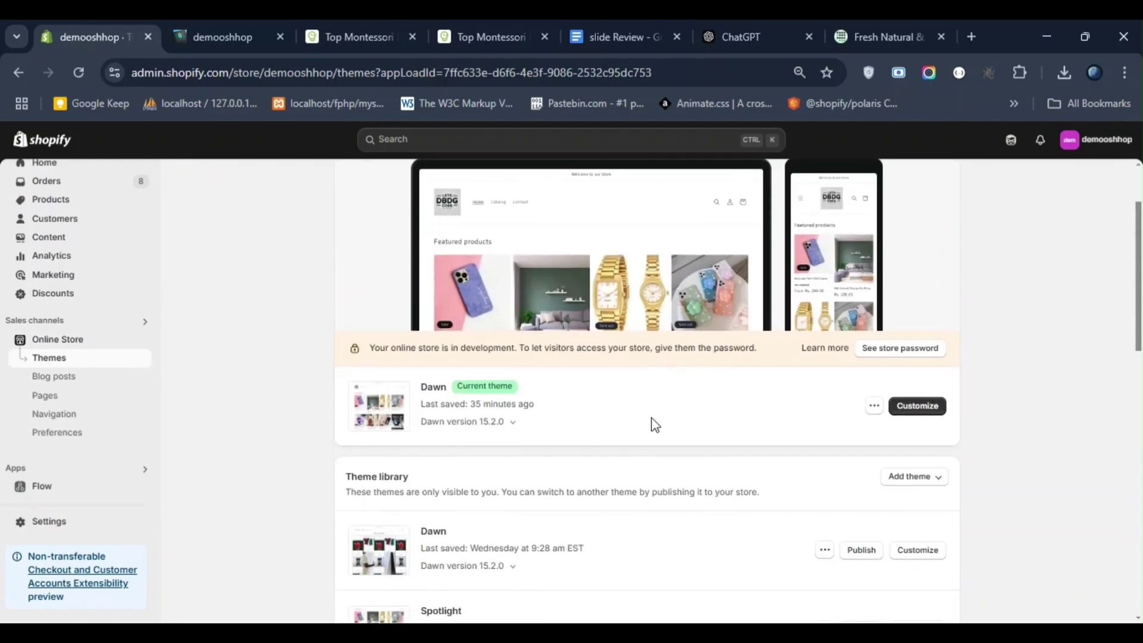
left_click(874, 405)
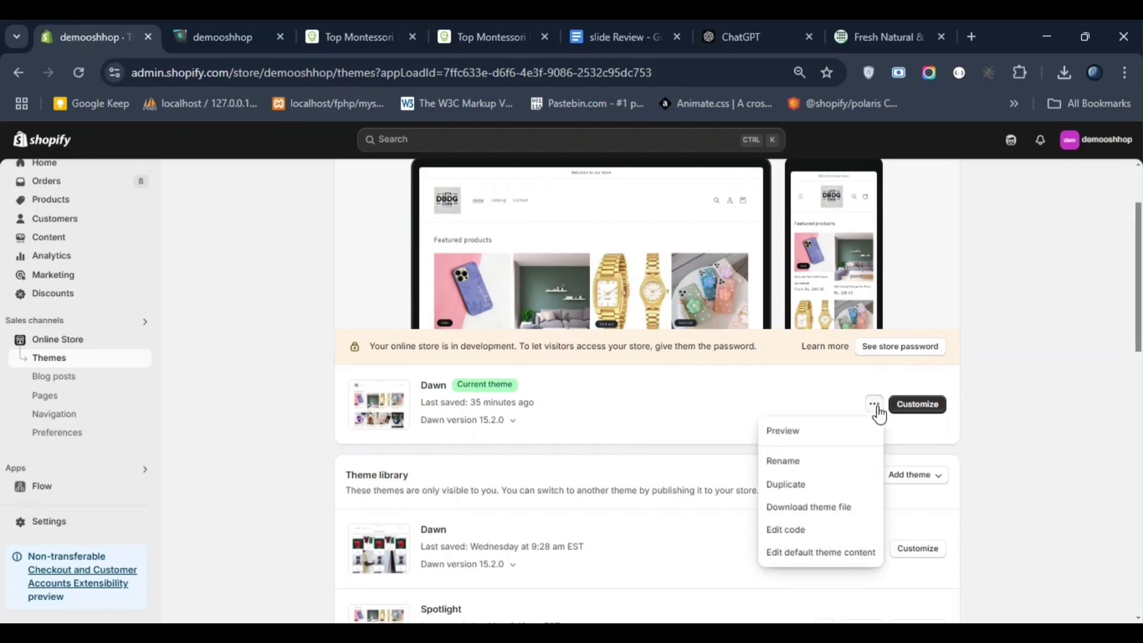
left_click(783, 531)
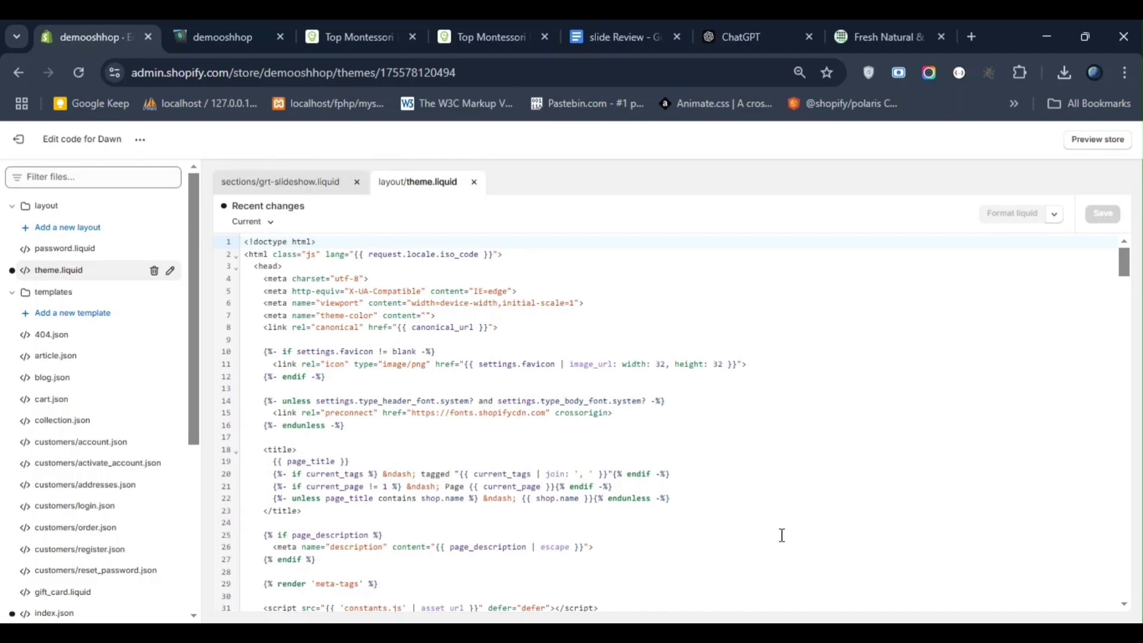
- Close the open theme.liquid and grt-slideshow.liquid files and collapse the layout and templates folders
left_click(472, 183)
left_click(356, 182)
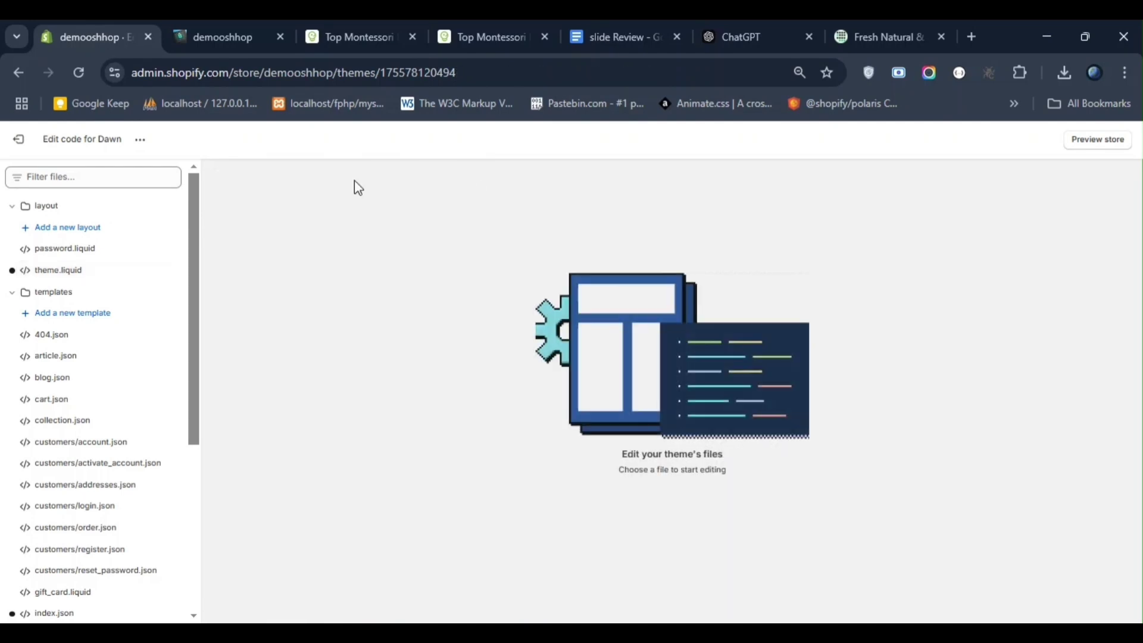
left_click(76, 208)
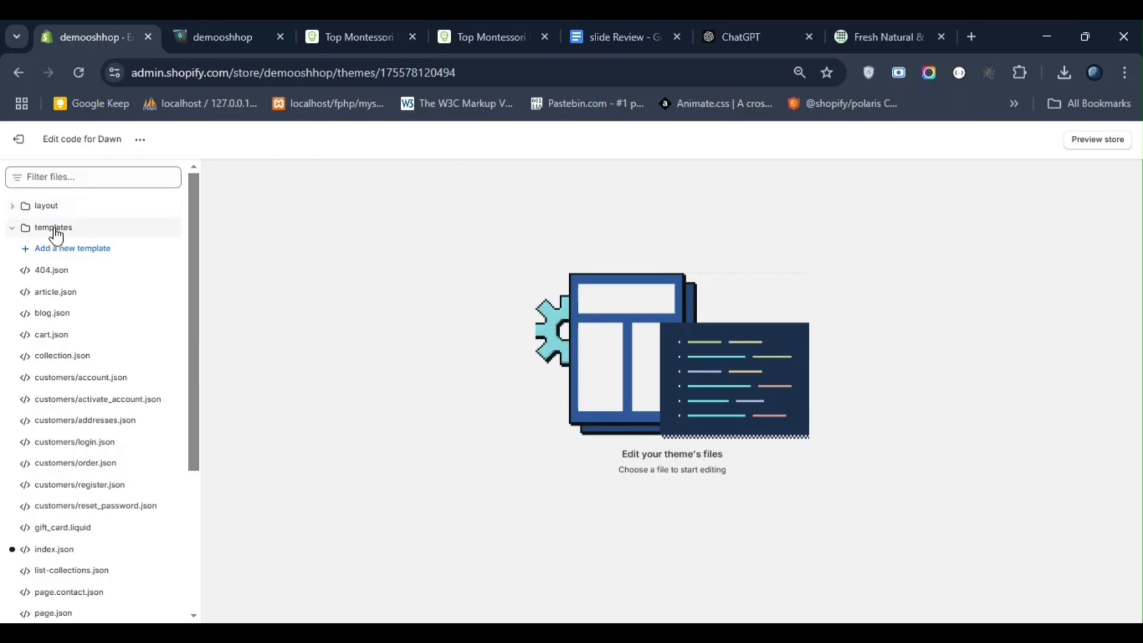
left_click(54, 228)
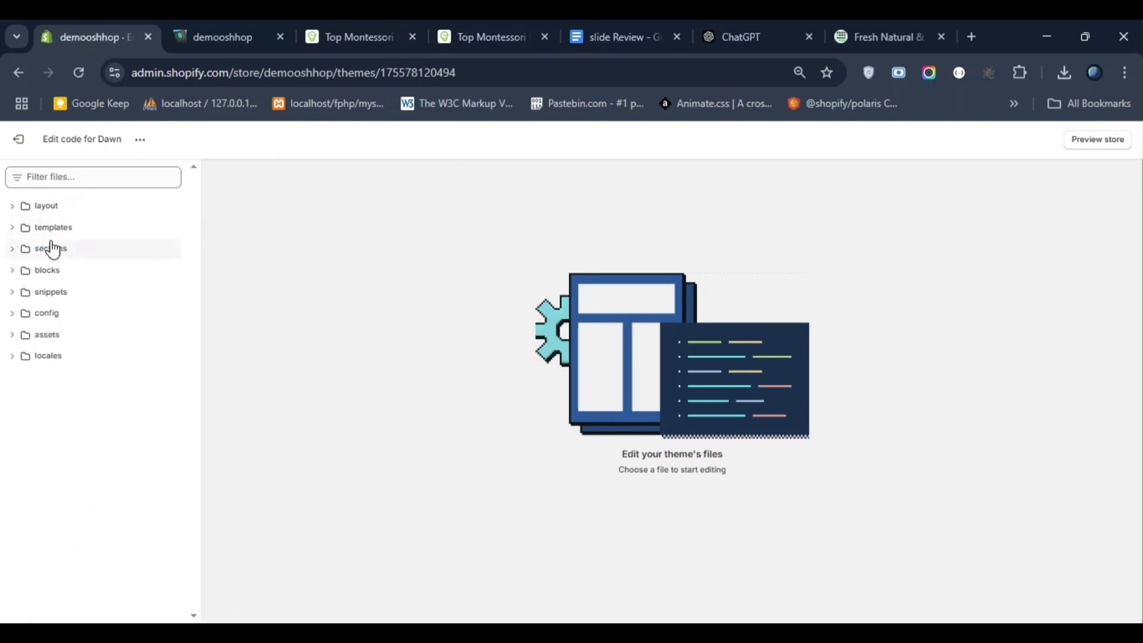
- Create a new liquid section file named grt-testomonail in the sections folder
left_click(53, 250)
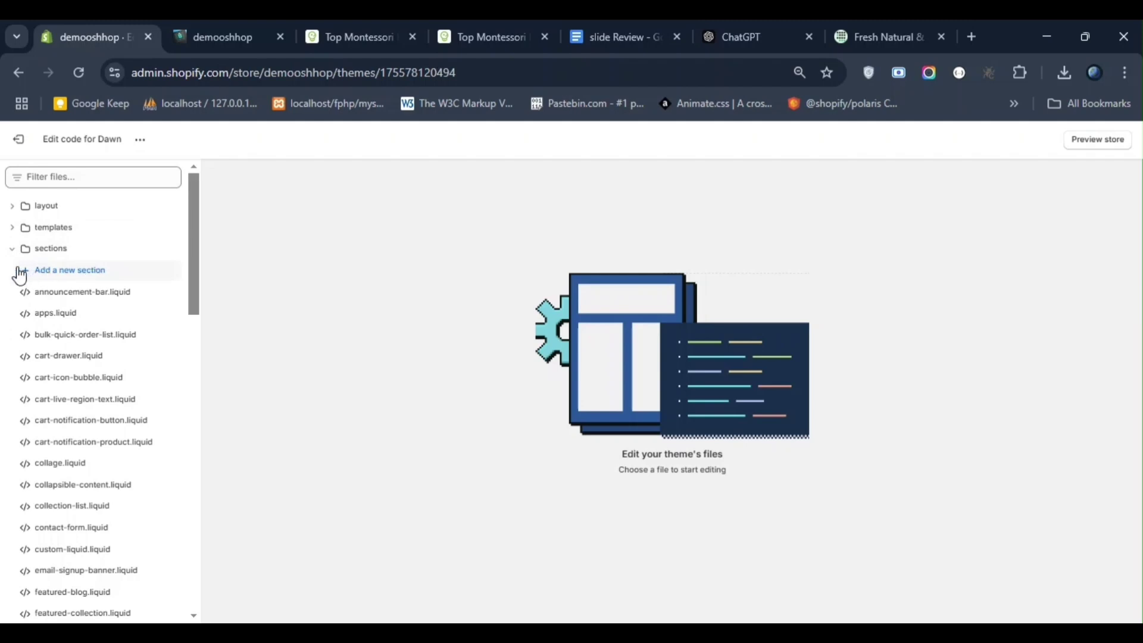
left_click(79, 272)
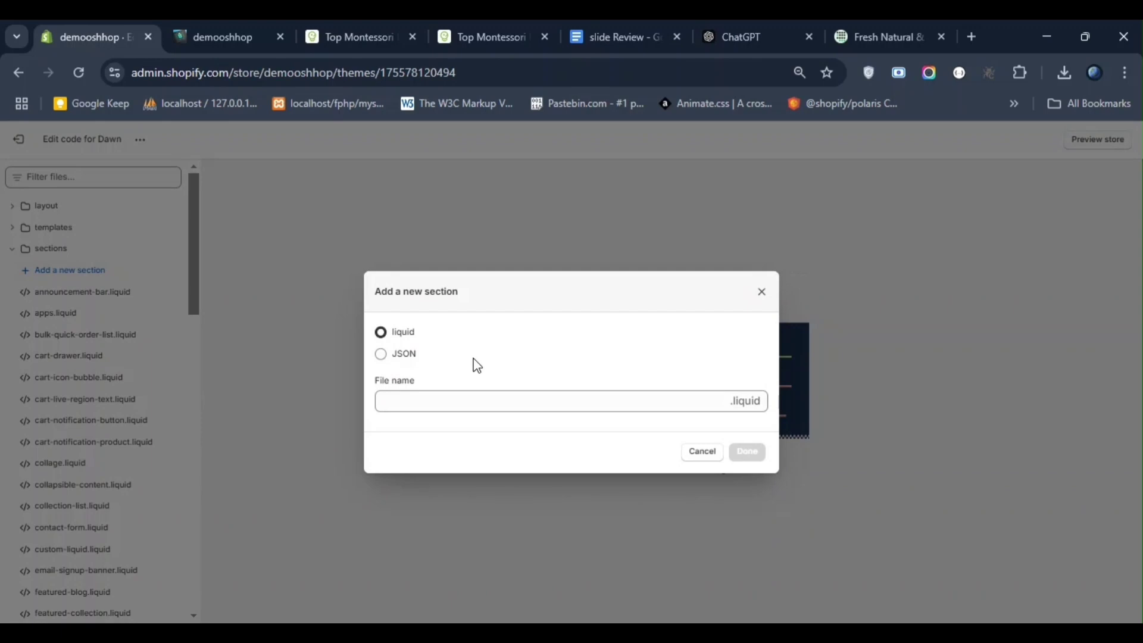
left_click(465, 401)
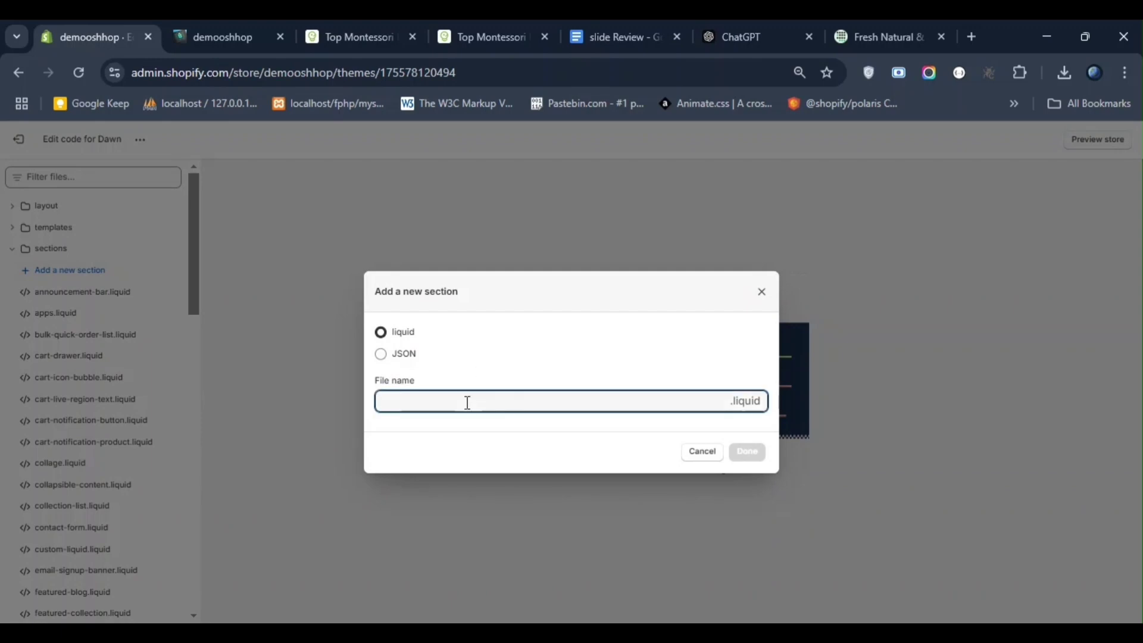
type("grt-testomonail")
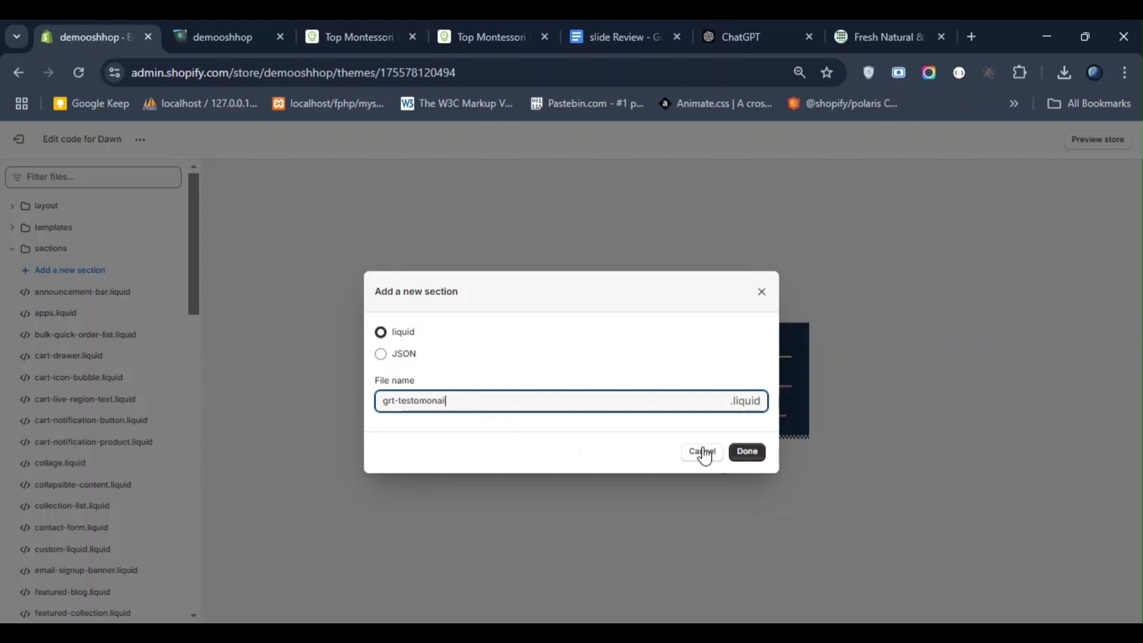
left_click(751, 454)
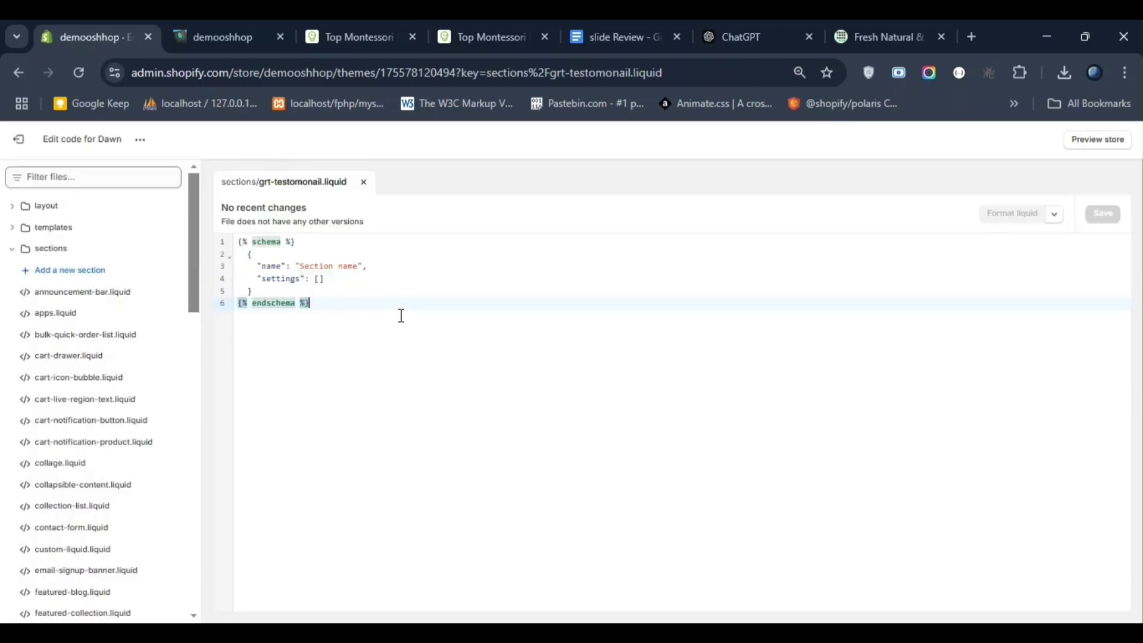
- Replace the default schema in grt-testomonail.liquid with the testimonial section code from the slide Review Google Docs document and save the file
left_click_drag(393, 316, 223, 241)
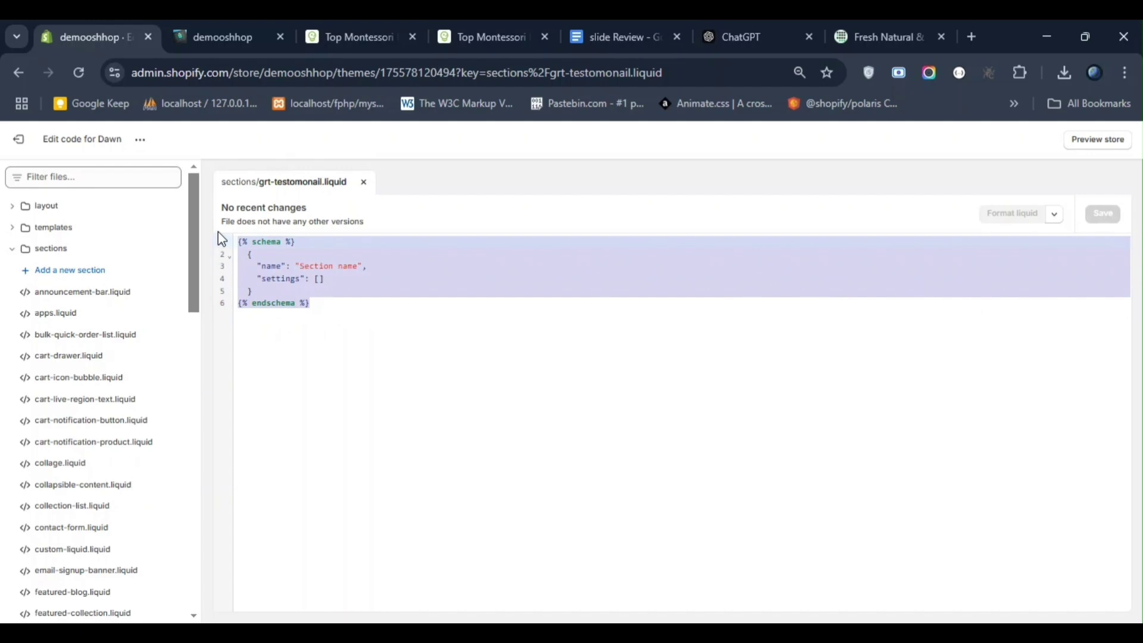
key("BackSpace")
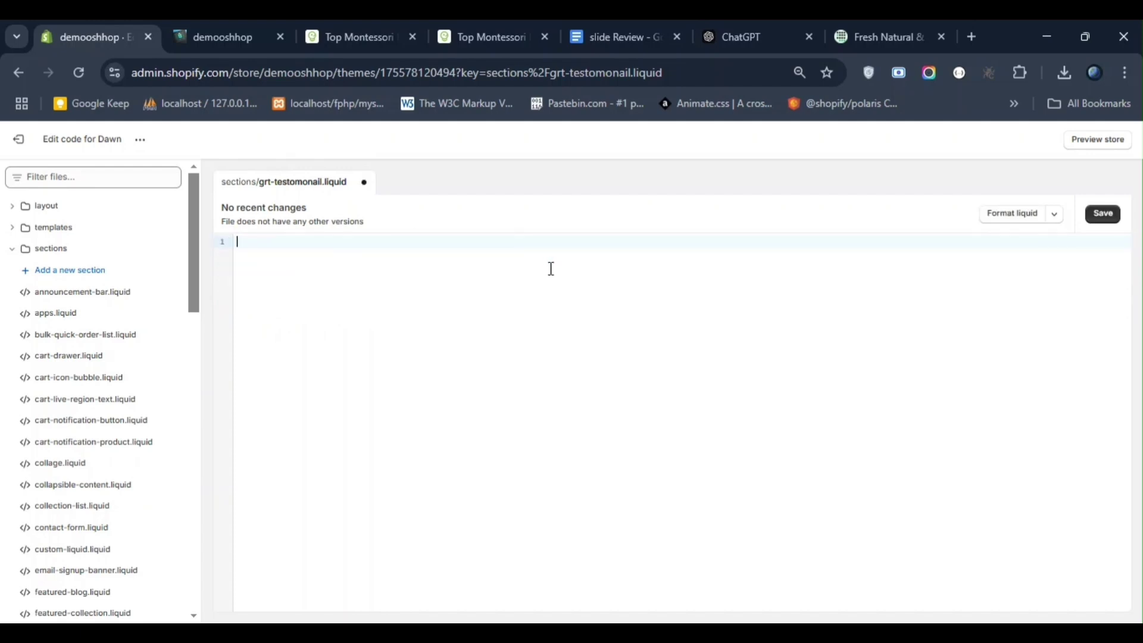
key("ctrl+5")
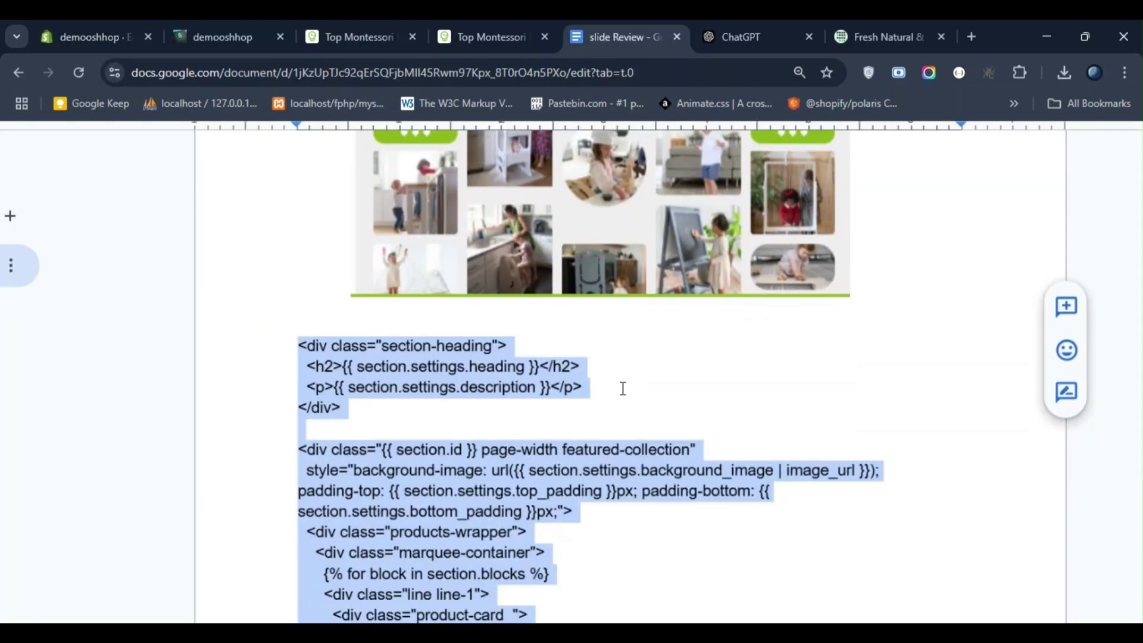
left_click(89, 37)
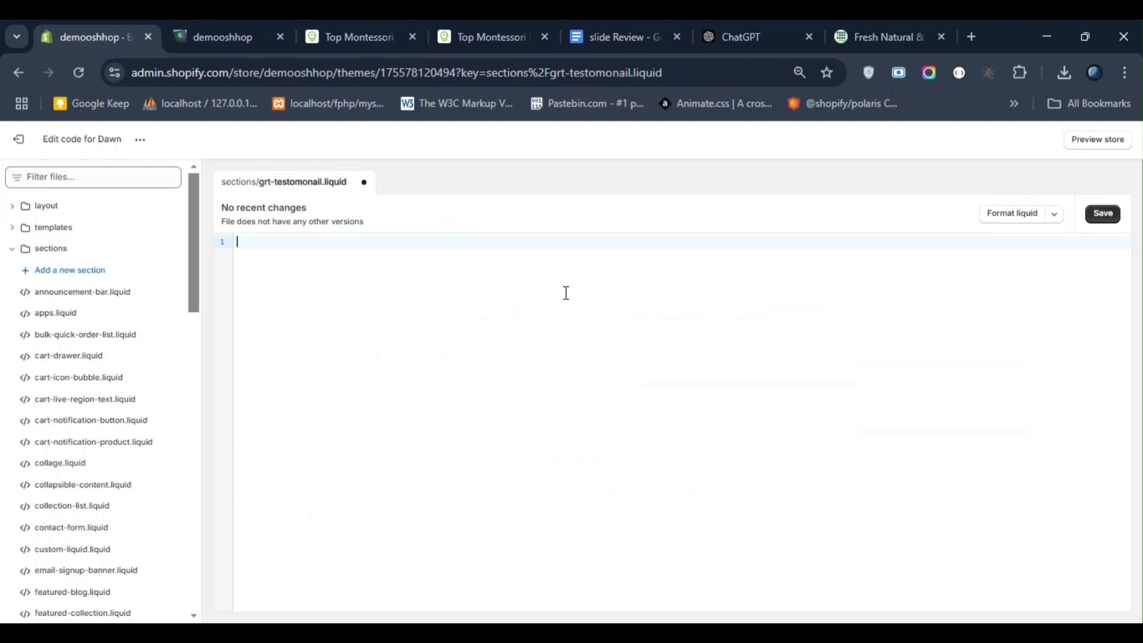
key("ctrl+v")
scroll(566, 293, "up", 12)
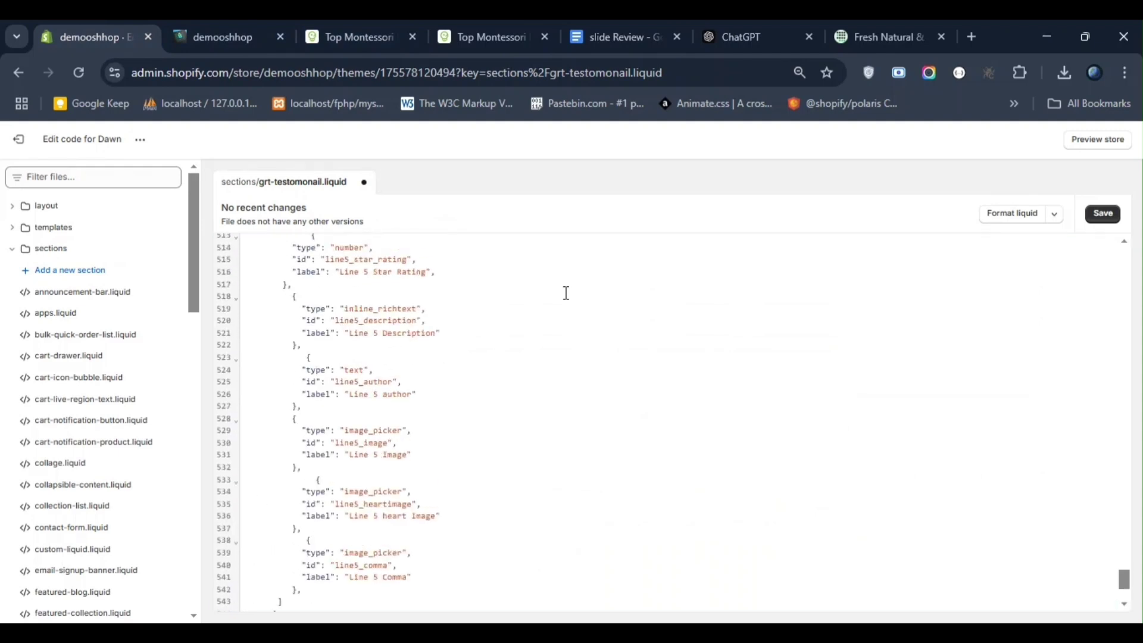
scroll(567, 292, "up", 8)
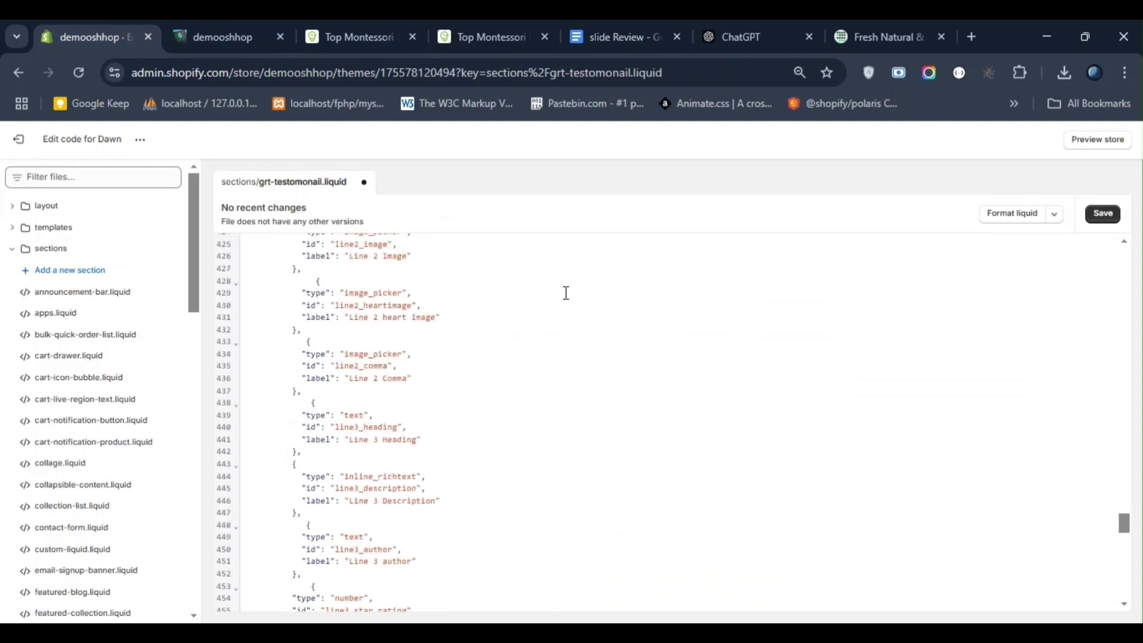
key("ctrl+s")
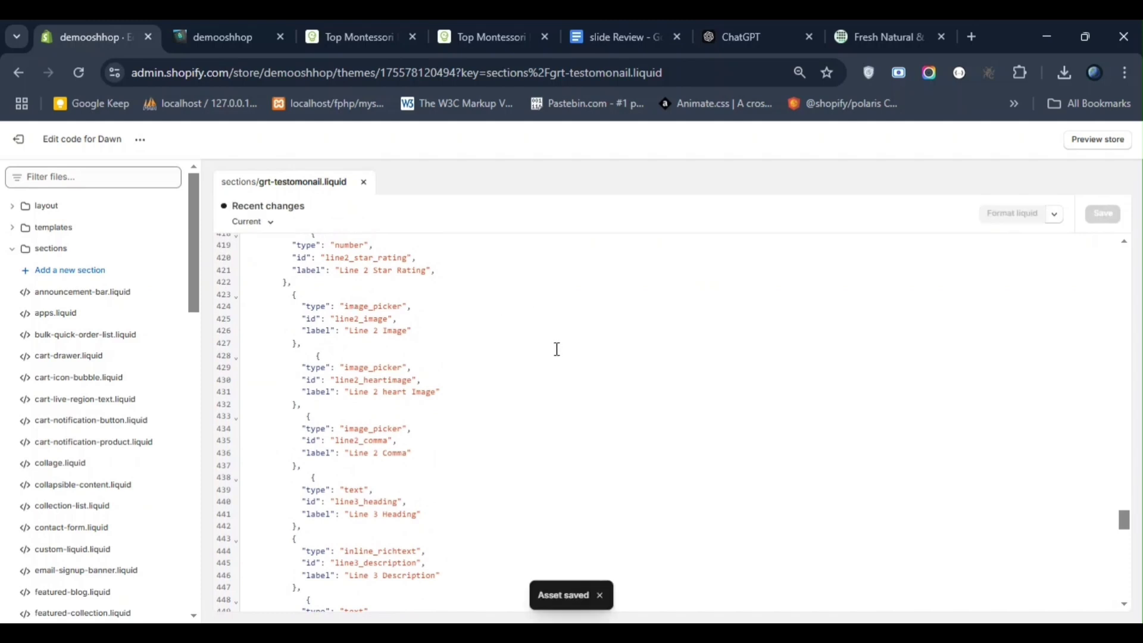
- Open the Dawn theme customizer and add the "grt home slide testomonial" section below Multicolumn on the home page
left_click(142, 142)
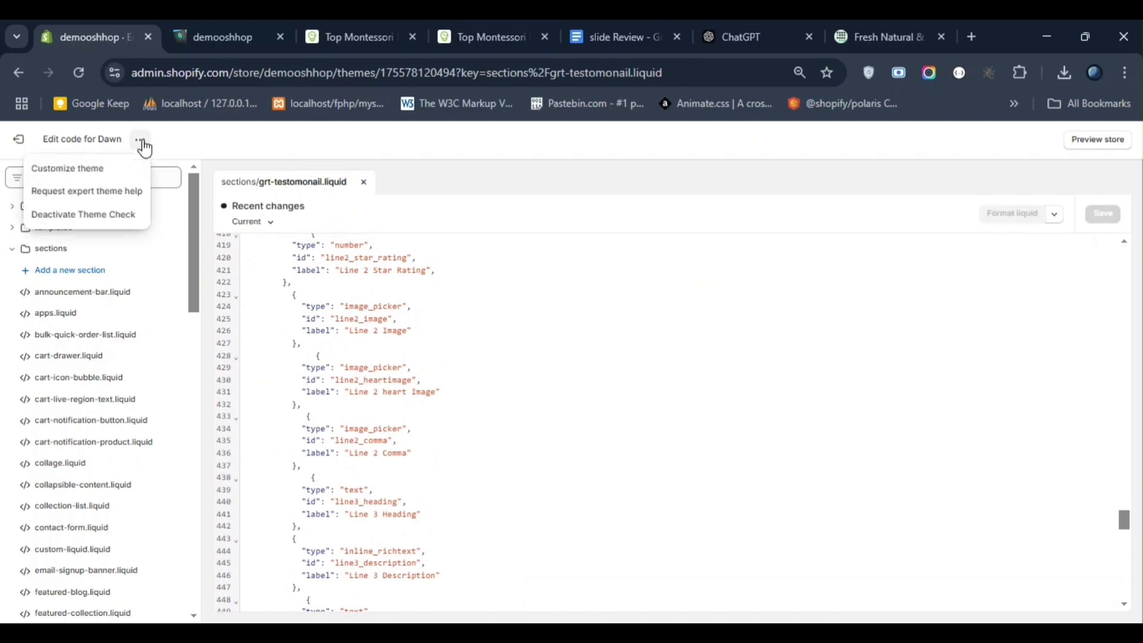
left_click(91, 177)
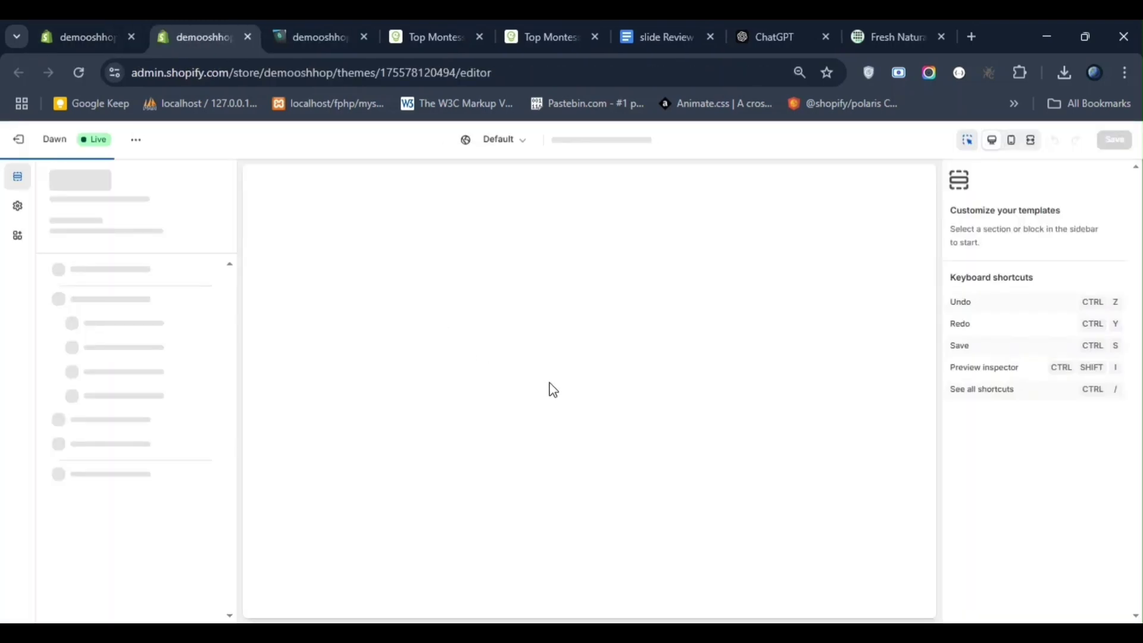
left_click(94, 516)
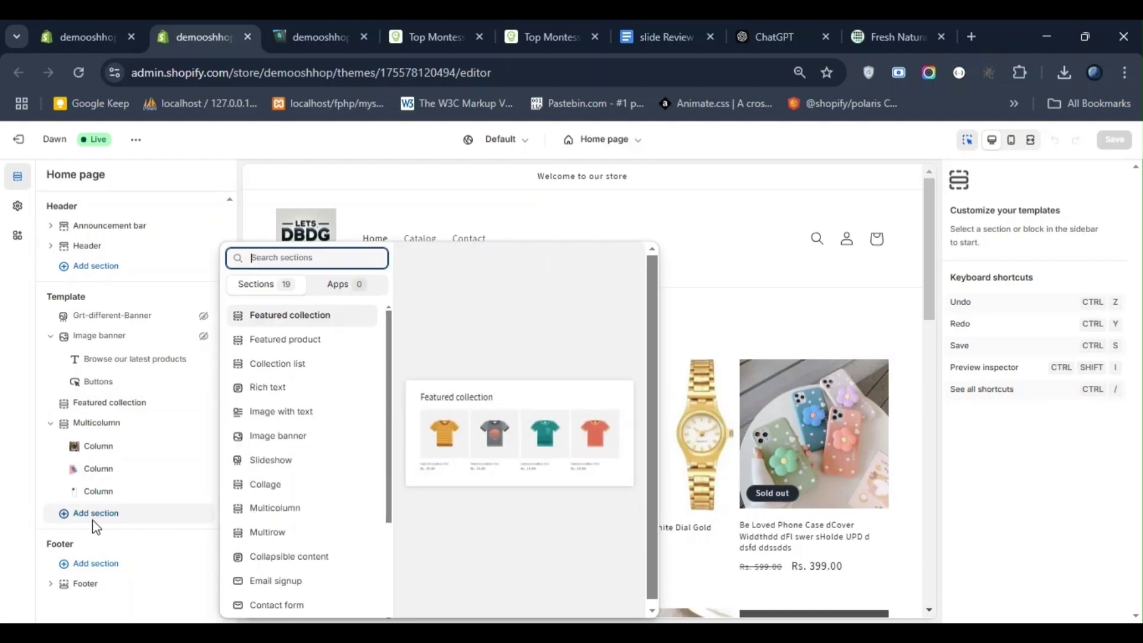
scroll(365, 480, "down", 3)
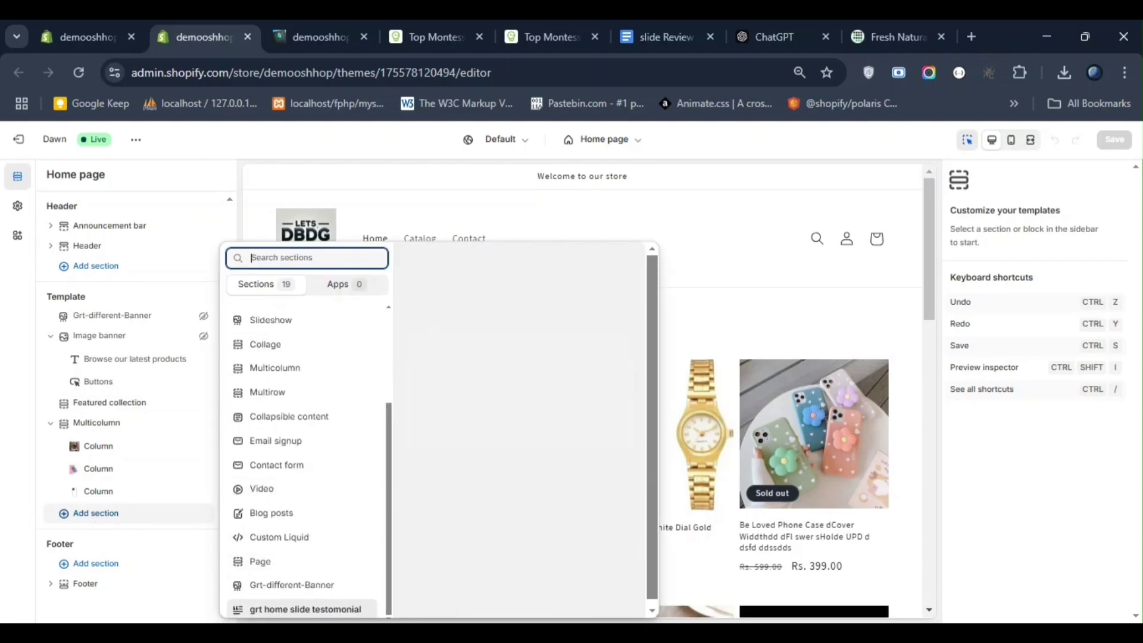
left_click(298, 616)
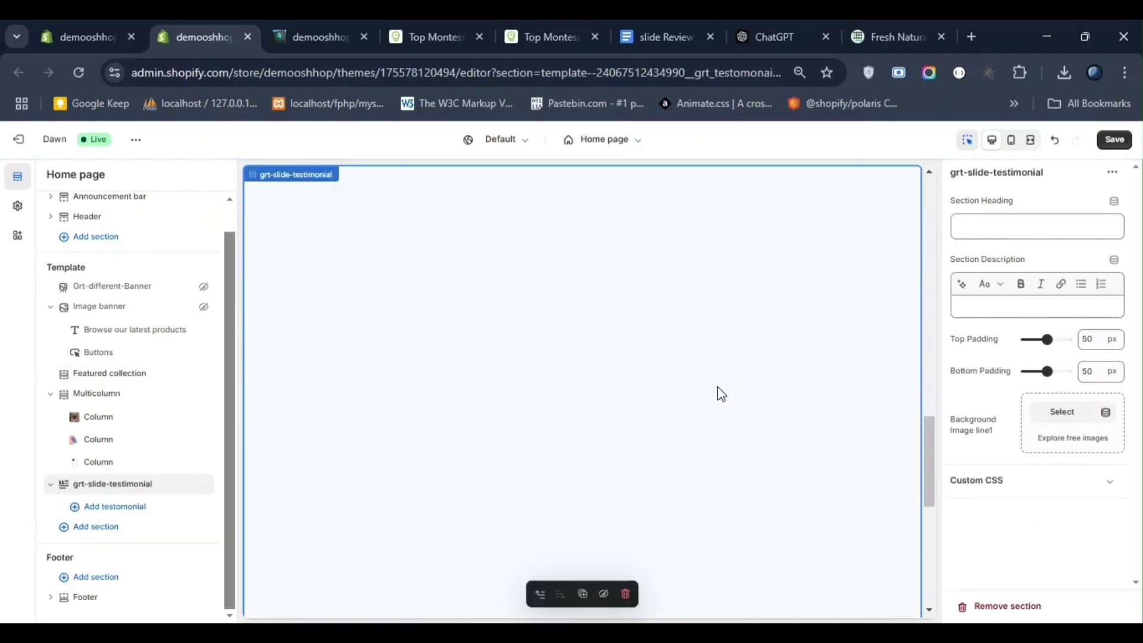
- Set the section heading to "grt heading" and the description to "Immerse Yourself in the World of Knowledge with Exceptional Textual Content."
left_click(1008, 219)
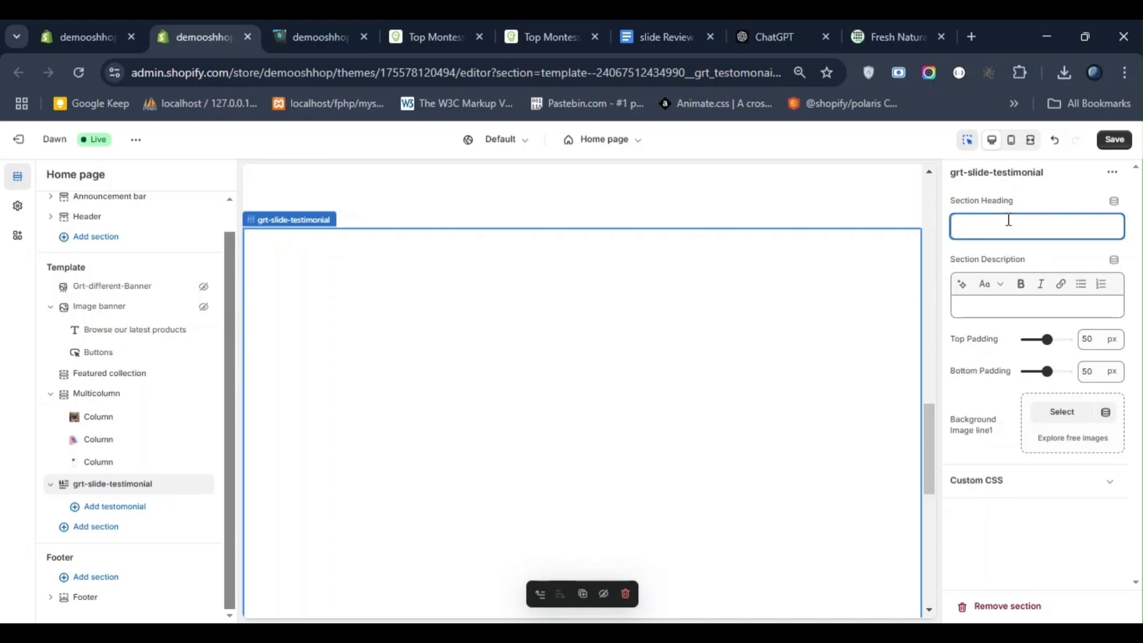
type("grt")
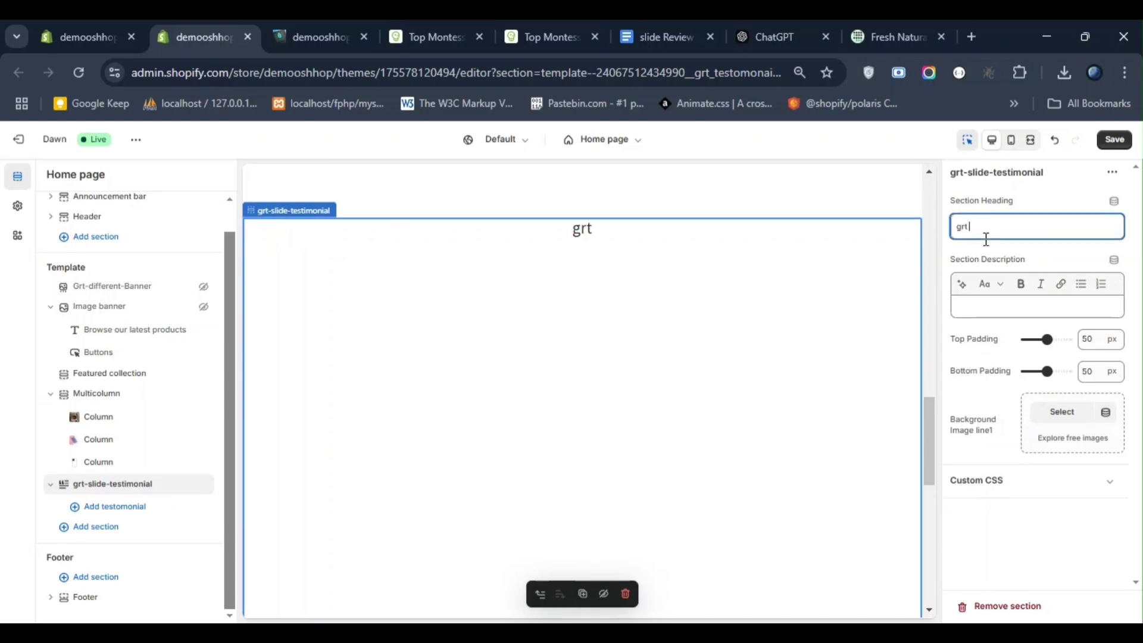
type(" heading")
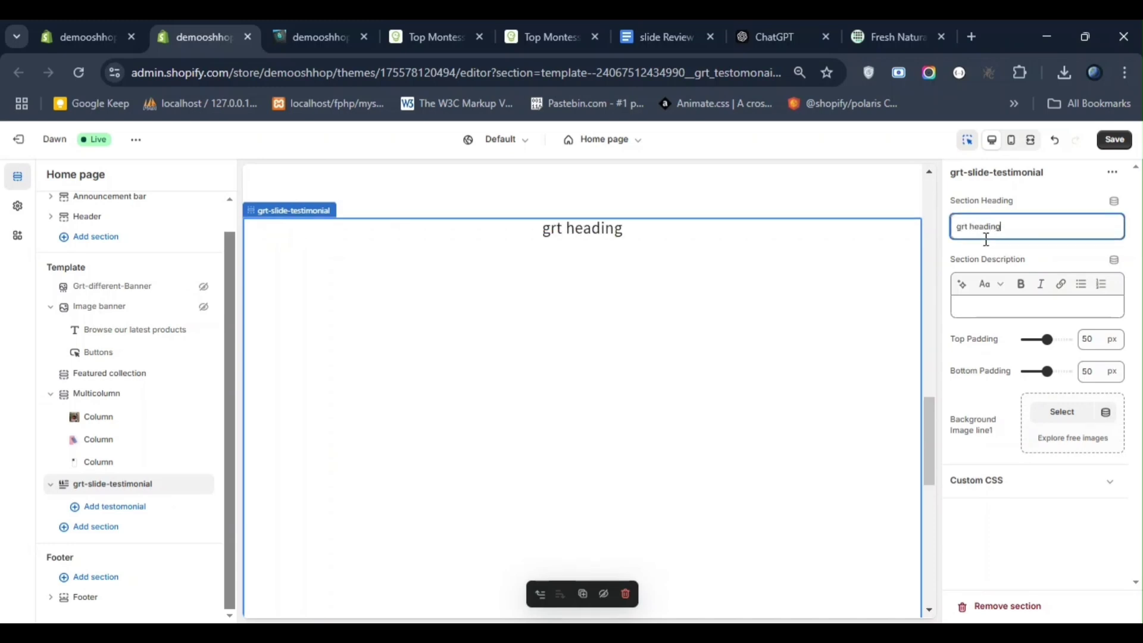
left_click(996, 308)
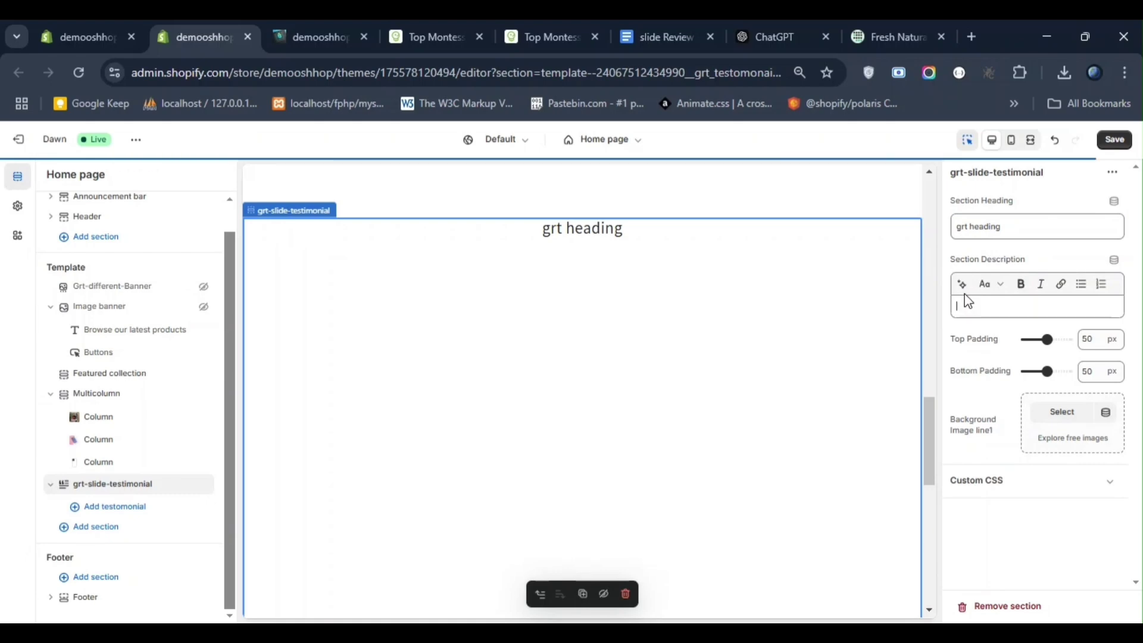
type("Immerse Yourself in the World of Knowledge with Exceptional Textual Content.")
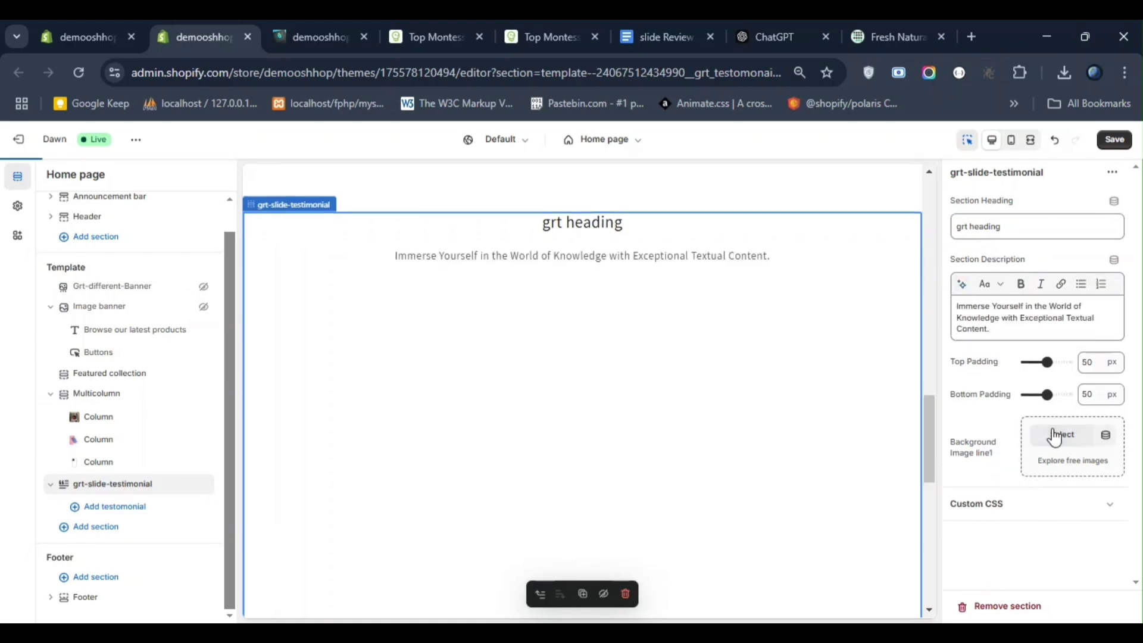
- Set Background Image line1 of the grt-slide-testimonial section to the notebook-and-coffee photo and save the theme
left_click(1053, 437)
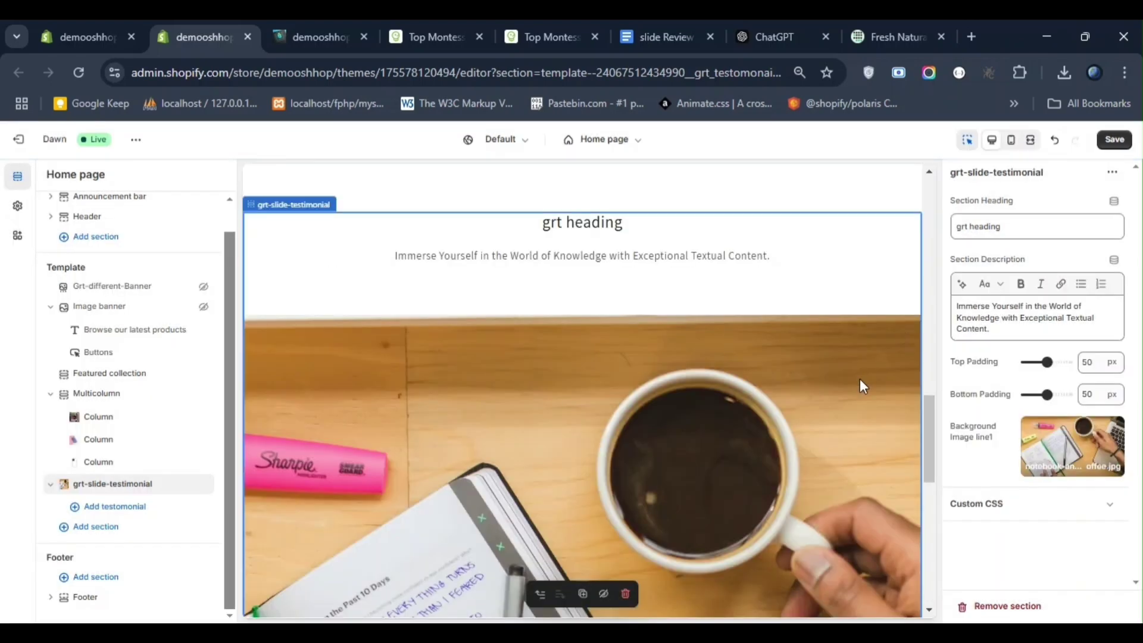
scroll(860, 378, "down", 3)
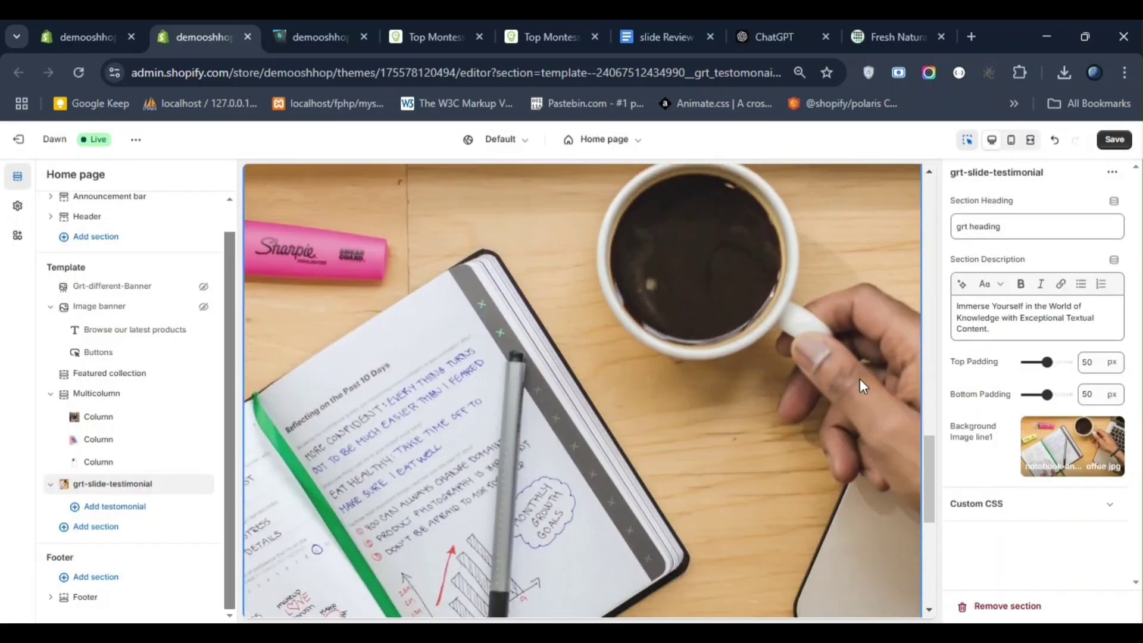
scroll(860, 379, "down", 5)
scroll(860, 379, "up", 6)
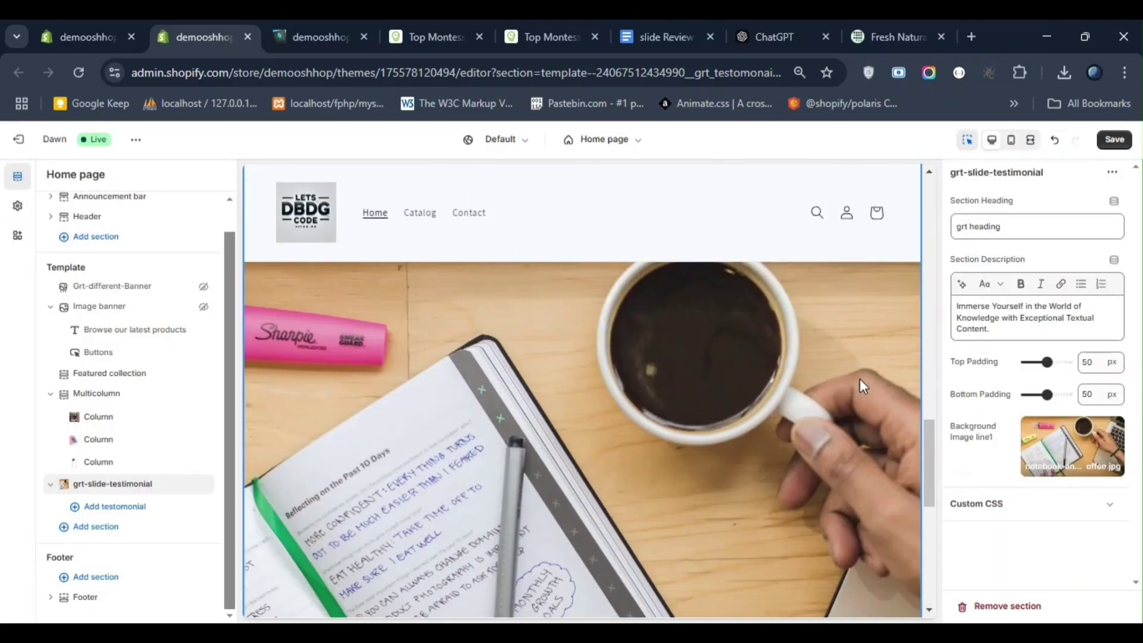
scroll(859, 379, "up", 5)
left_click(1113, 140)
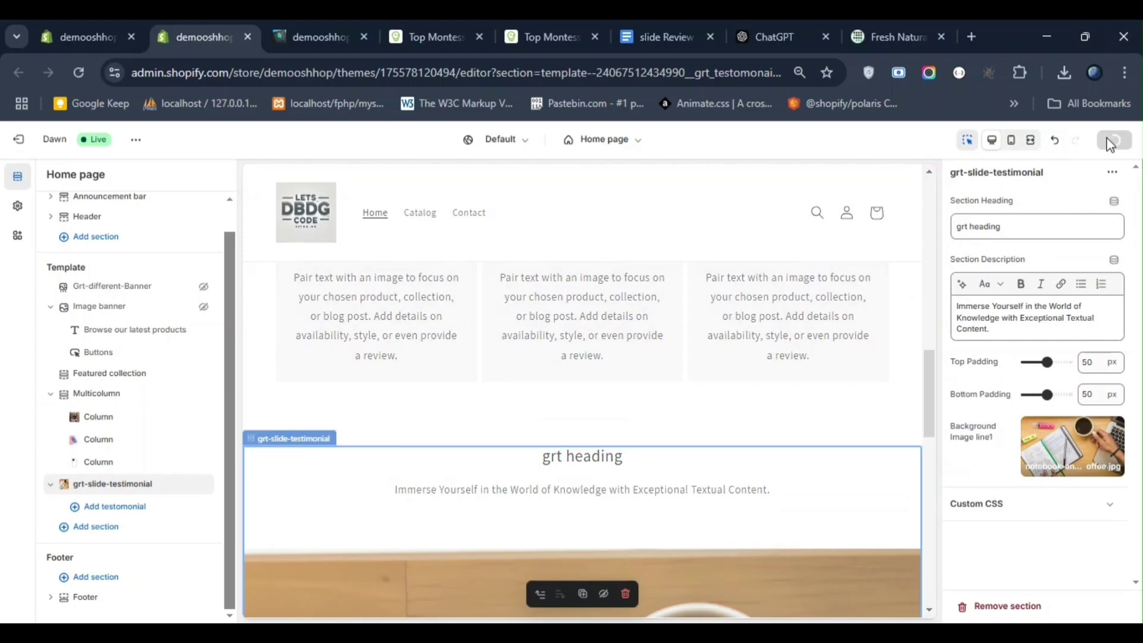
scroll(673, 424, "up", 2)
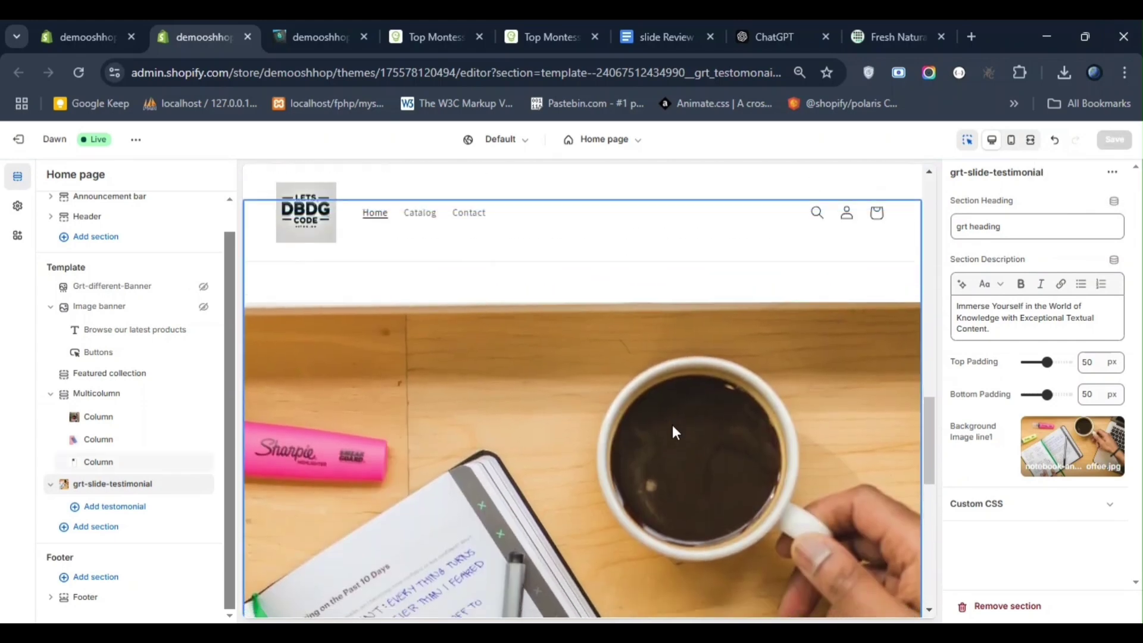
scroll(673, 424, "down", 1)
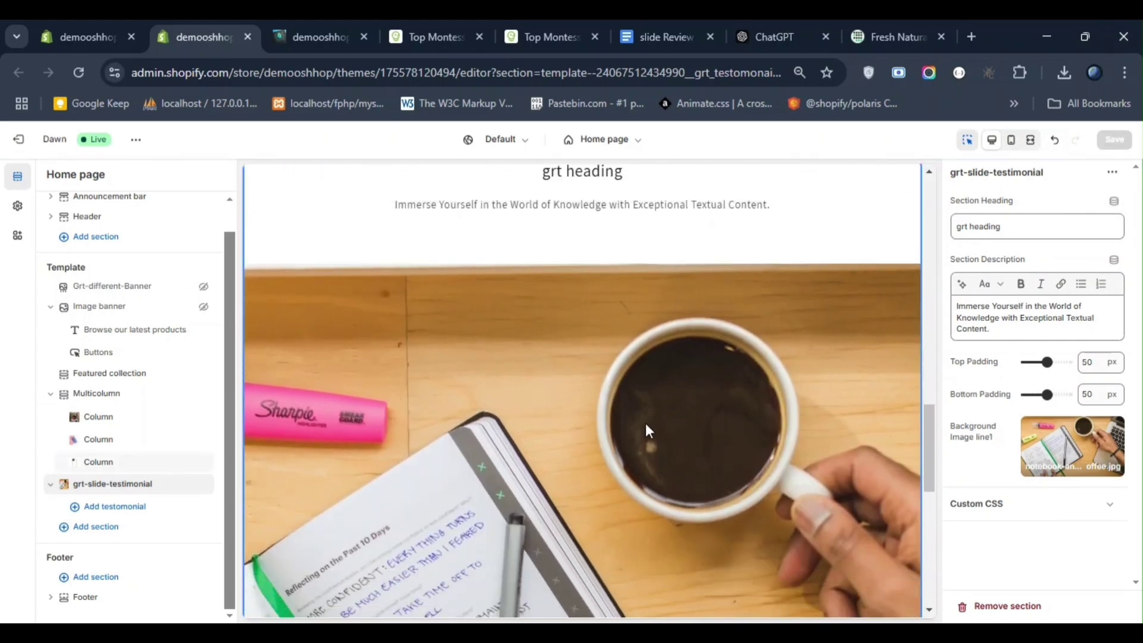
- Add a testomonial block to the grt-slide-testimonial section and compare its line fields with the Little Partners reference page
left_click(104, 509)
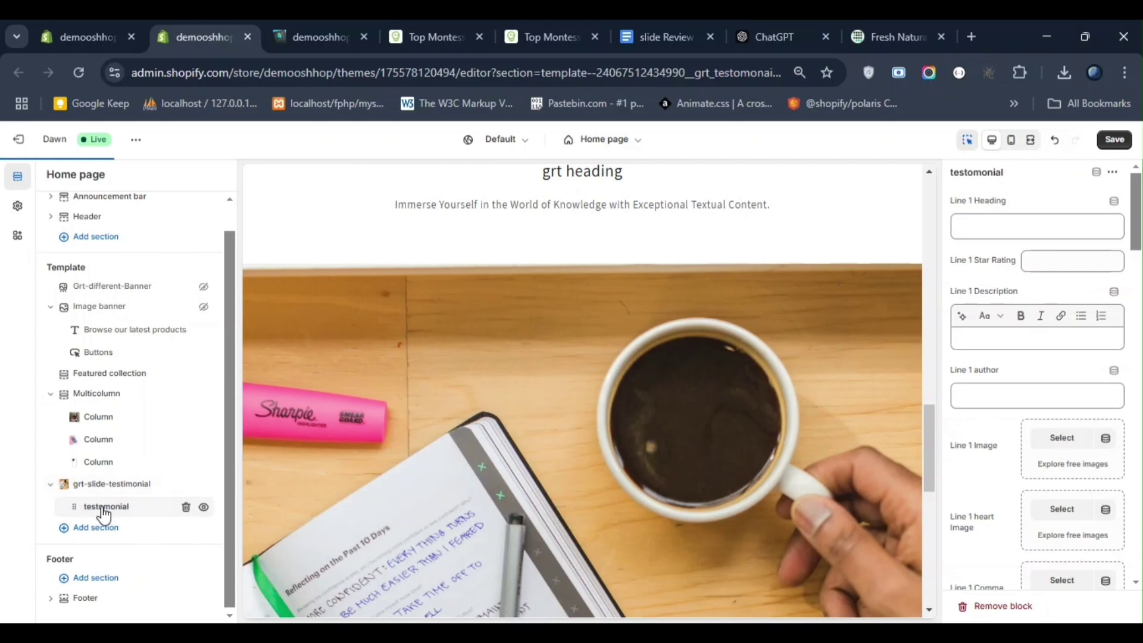
scroll(679, 393, "down", 5)
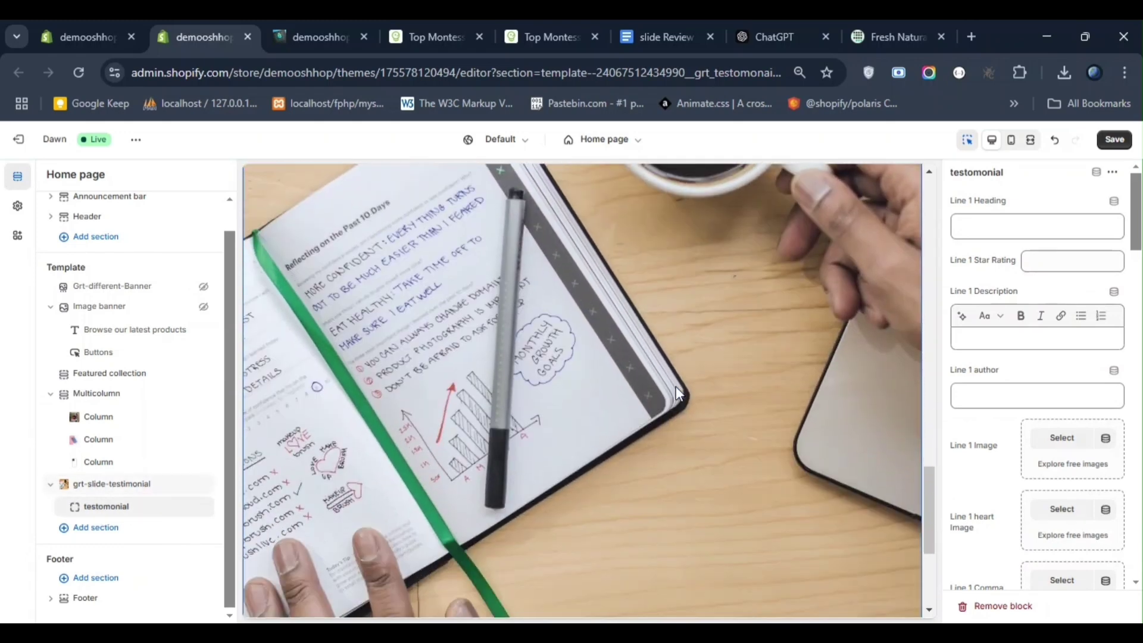
left_click(977, 227)
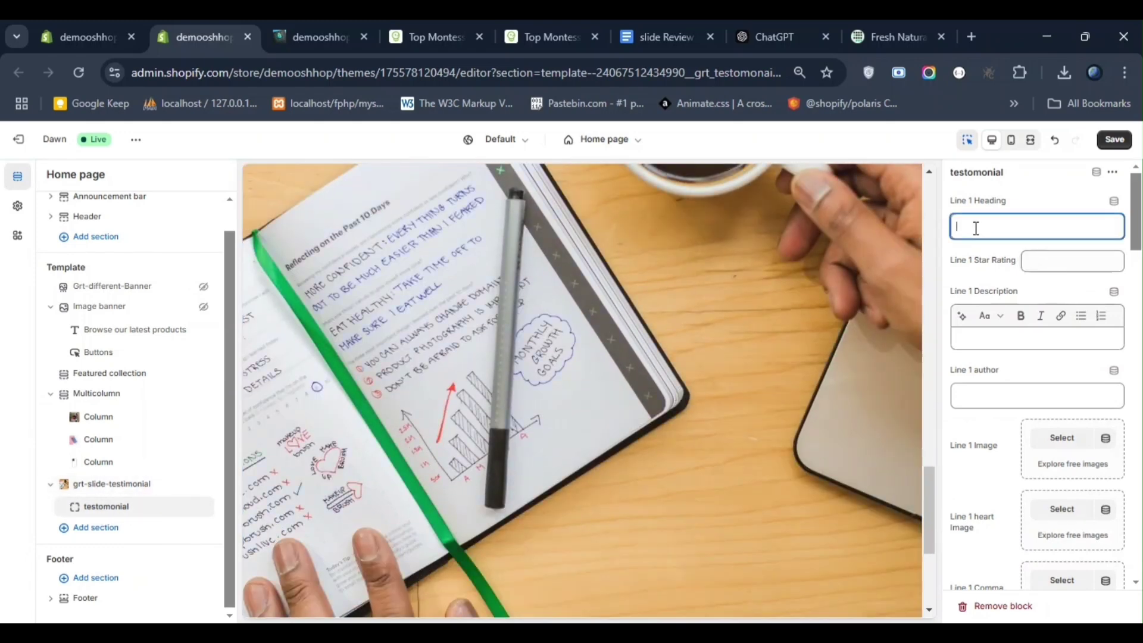
scroll(1013, 258, "down", 3)
scroll(971, 456, "down", 3)
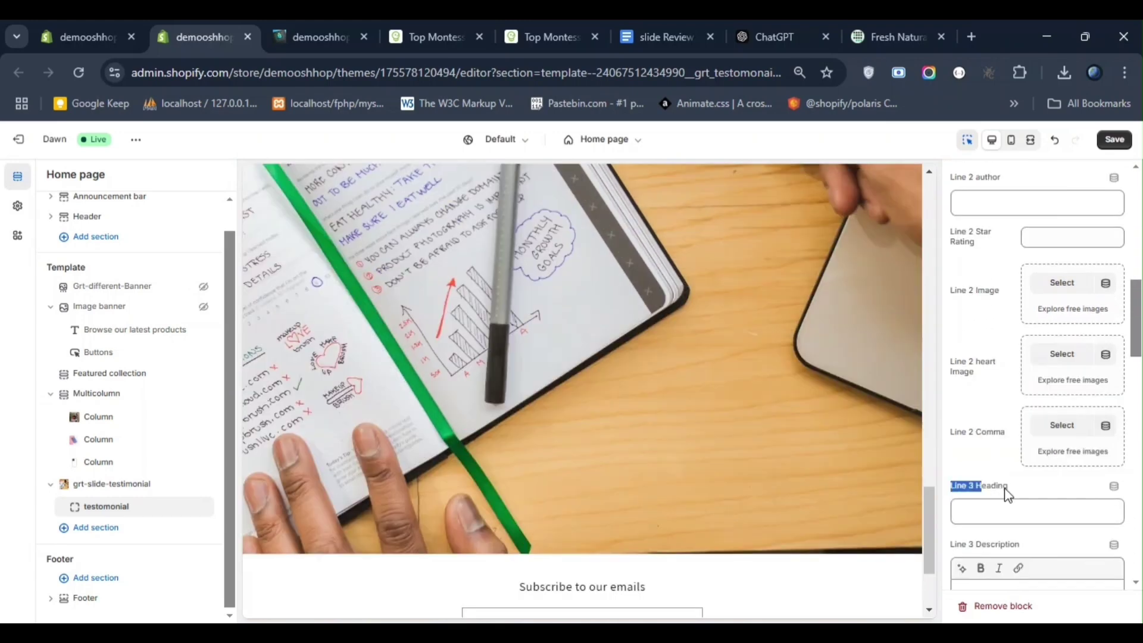
left_click_drag(1006, 495, 1038, 493)
scroll(1038, 488, "down", 6)
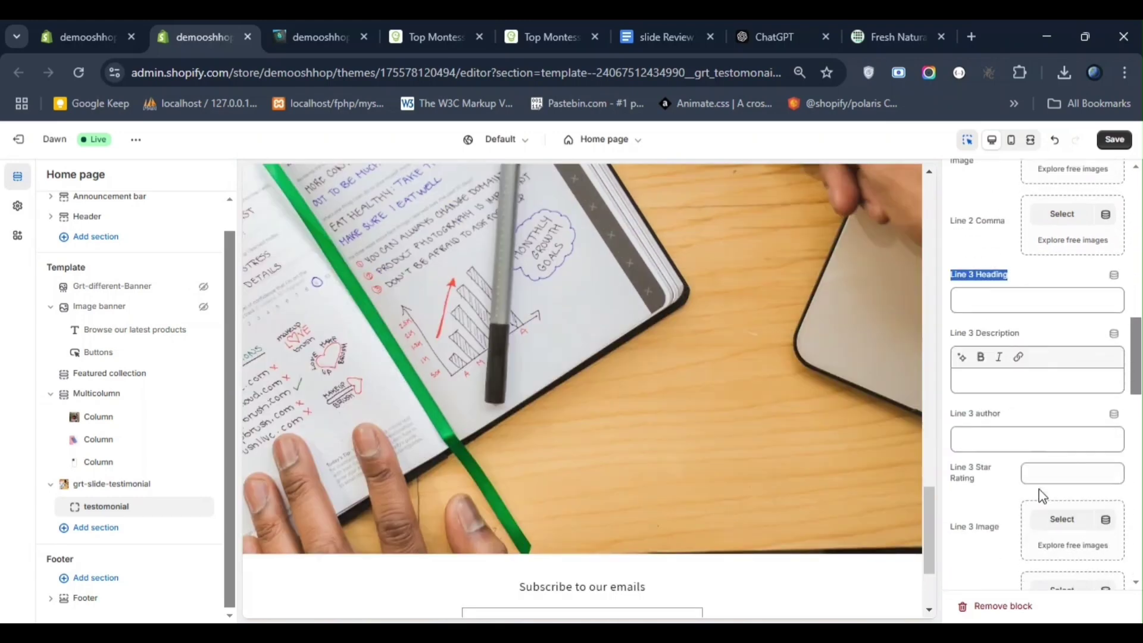
left_click(431, 26)
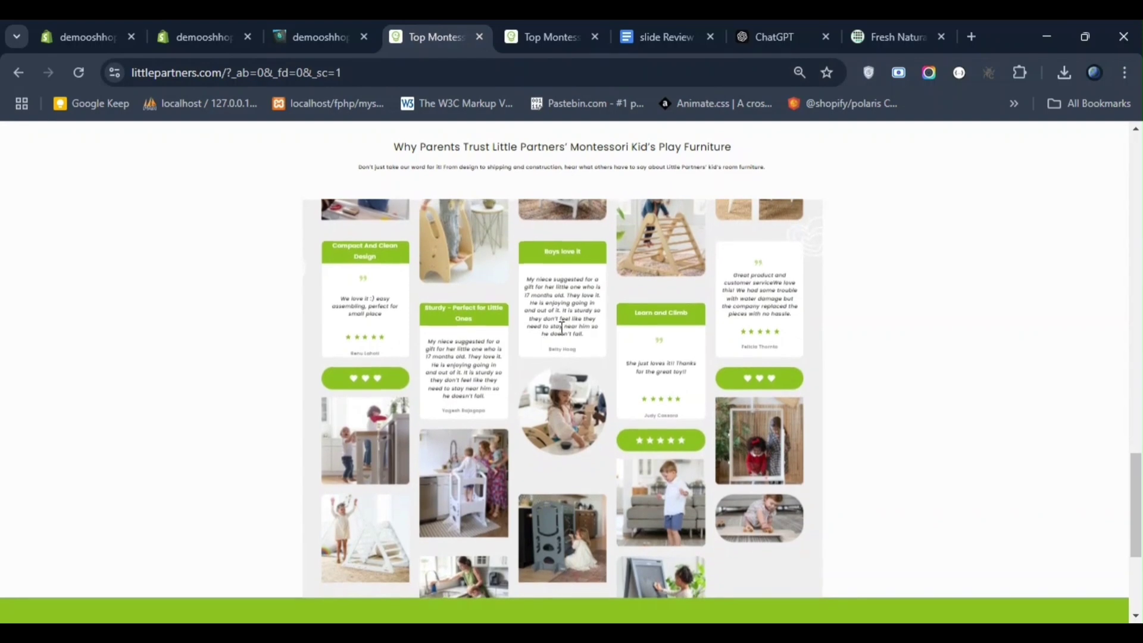
key("ctrl+2")
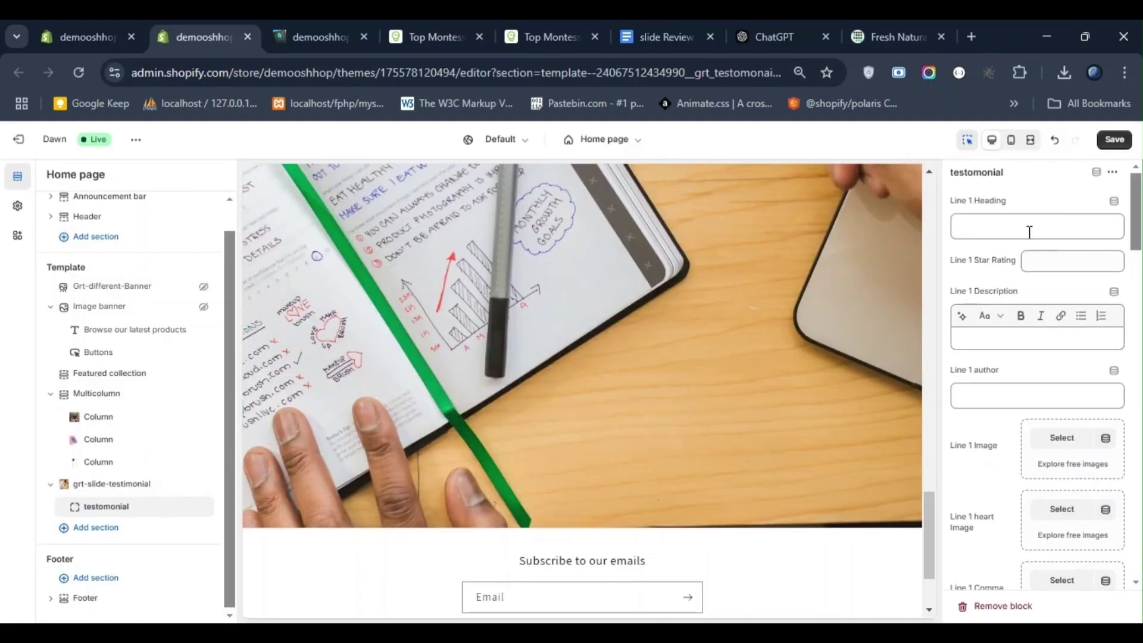
- Set the block's Line 1 Heading to "first geading", description to "first desc" and author to "grt", and save
left_click(1030, 232)
type("first card")
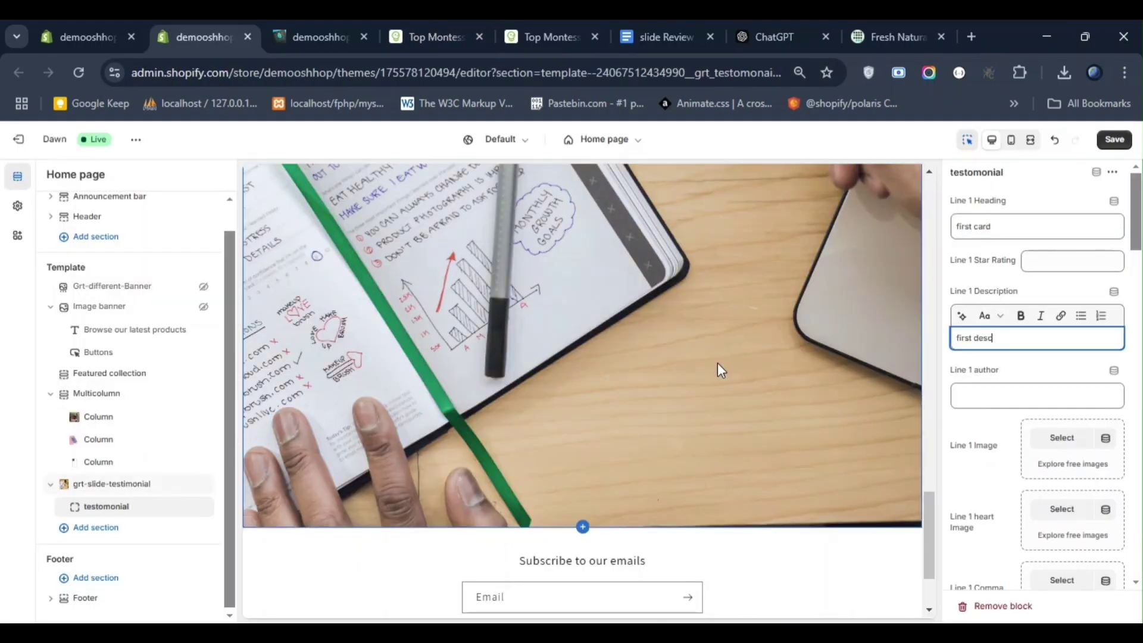
left_click(993, 393)
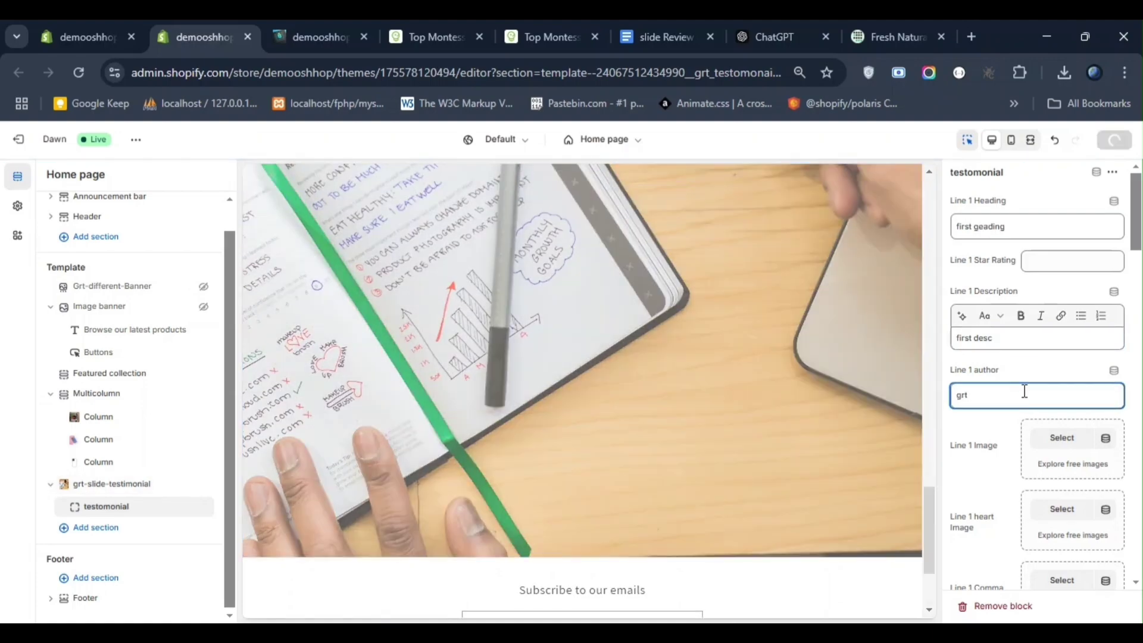
key("ctrl+s")
- View the live storefront home page and examine the heading, description and author on the sliding testimonial card
left_click(135, 140)
left_click(104, 232)
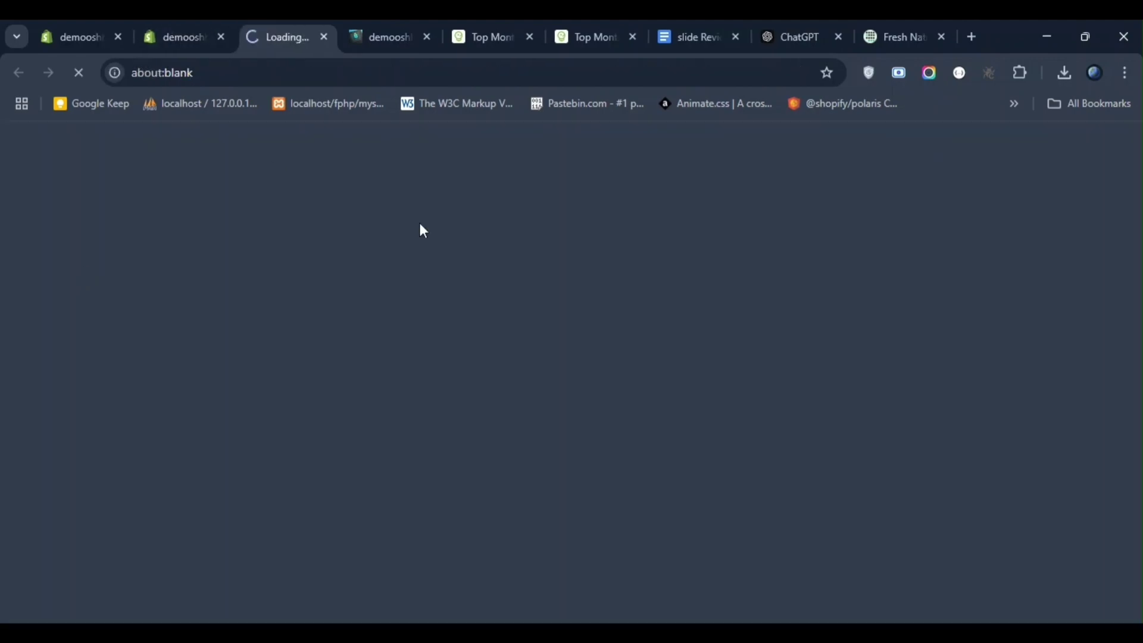
scroll(439, 286, "down", 10)
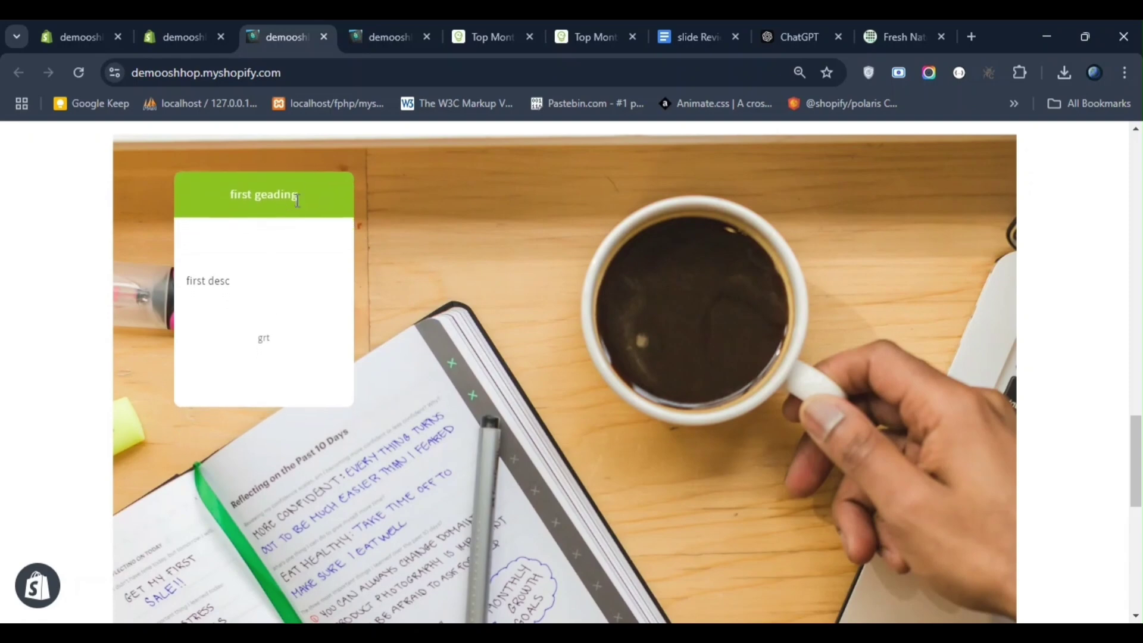
left_click_drag(298, 198, 226, 192)
left_click_drag(233, 257, 181, 256)
left_click_drag(285, 284, 236, 275)
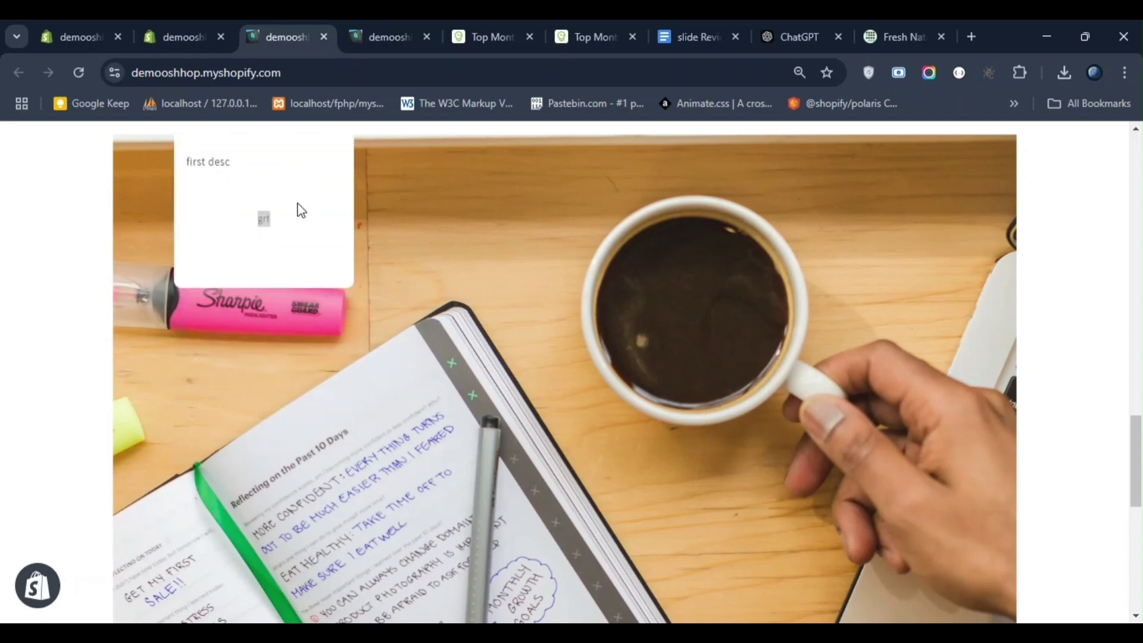
- Set the Line 1 Star Rating to 5 in the theme editor, save, and check the card on the storefront
left_click(183, 37)
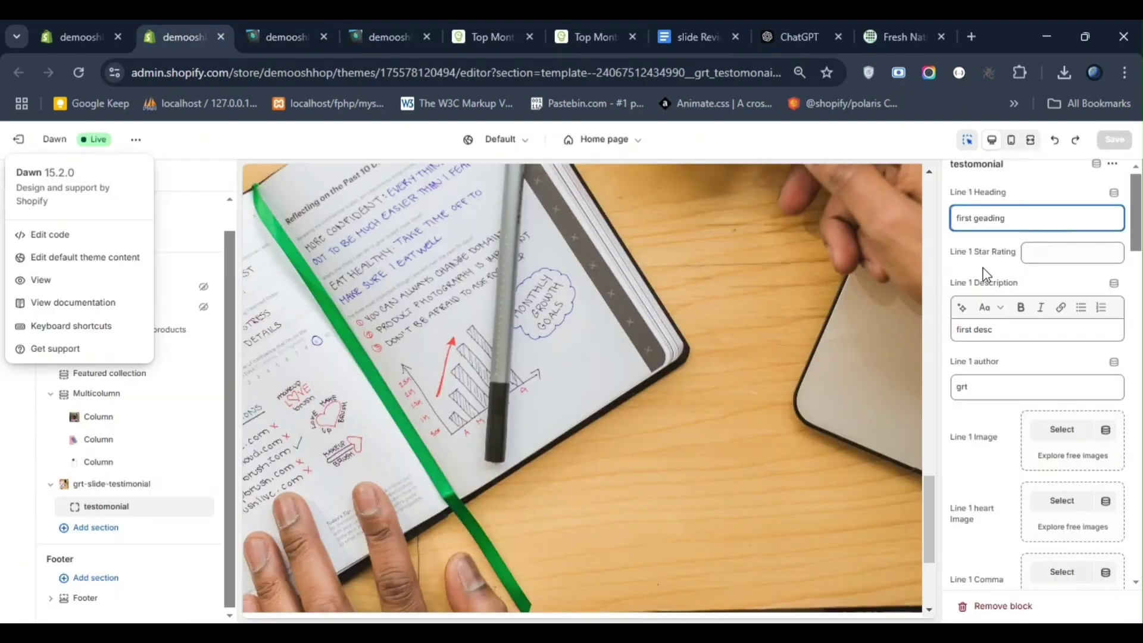
left_click(984, 268)
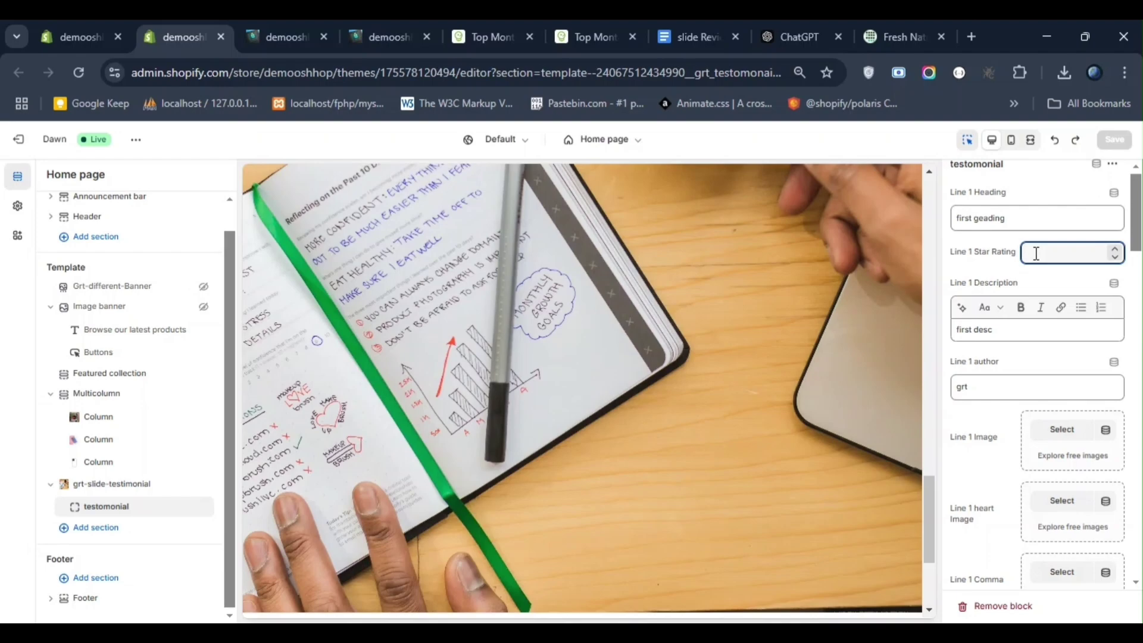
key("ctrl+s")
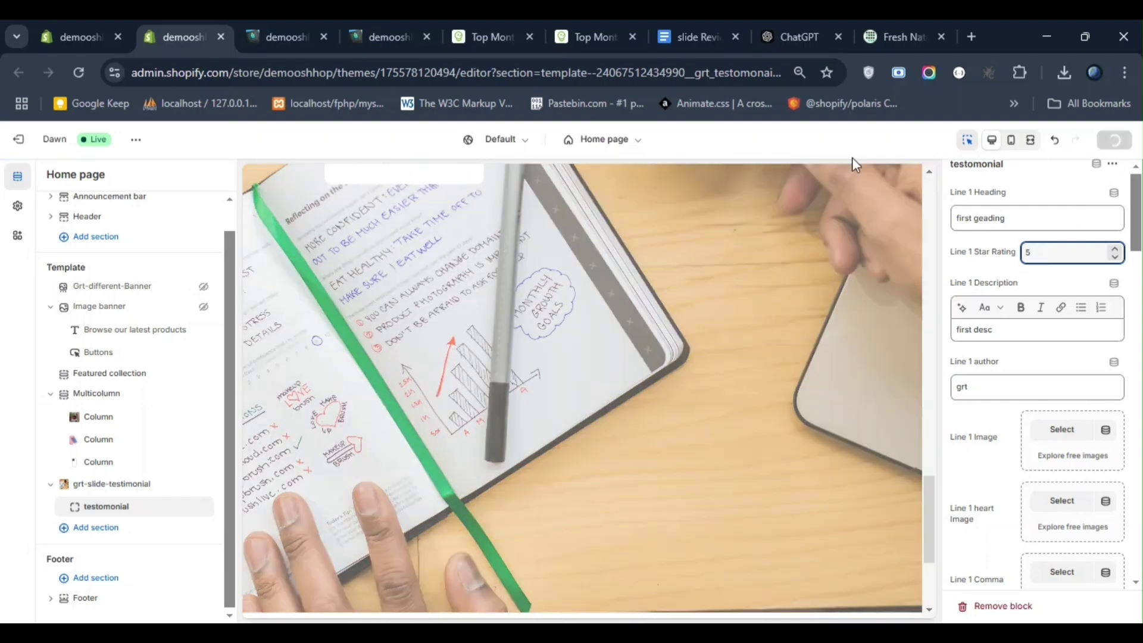
left_click(277, 20)
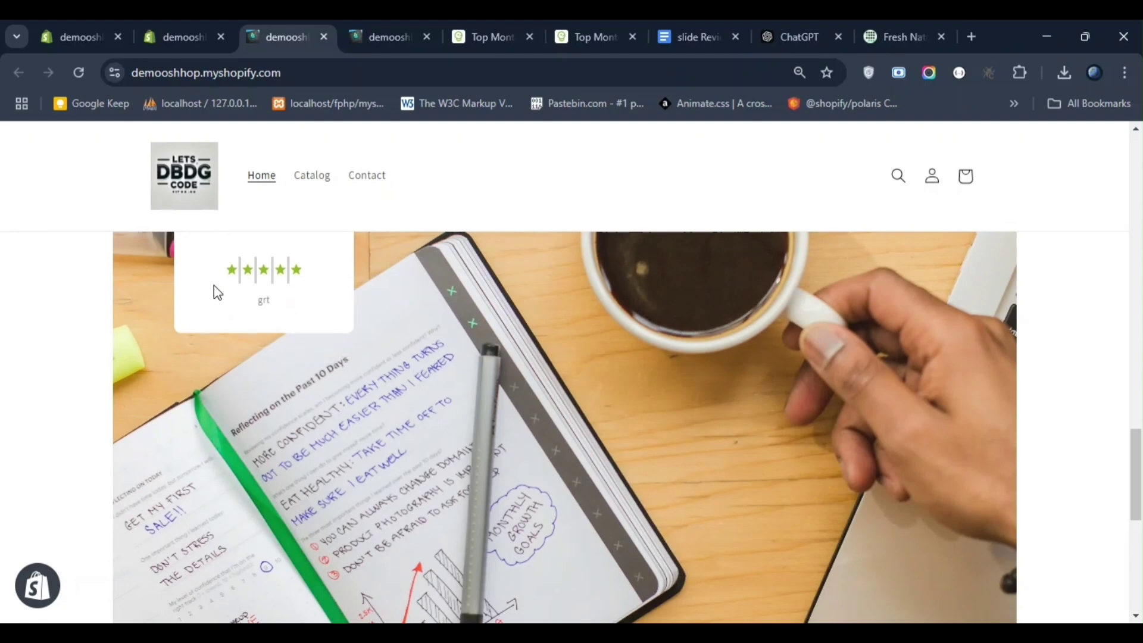
- Compare the block's Line 2 fields with the Little Partners reference slider and the grt-testomonail.liquid schema
left_click(170, 37)
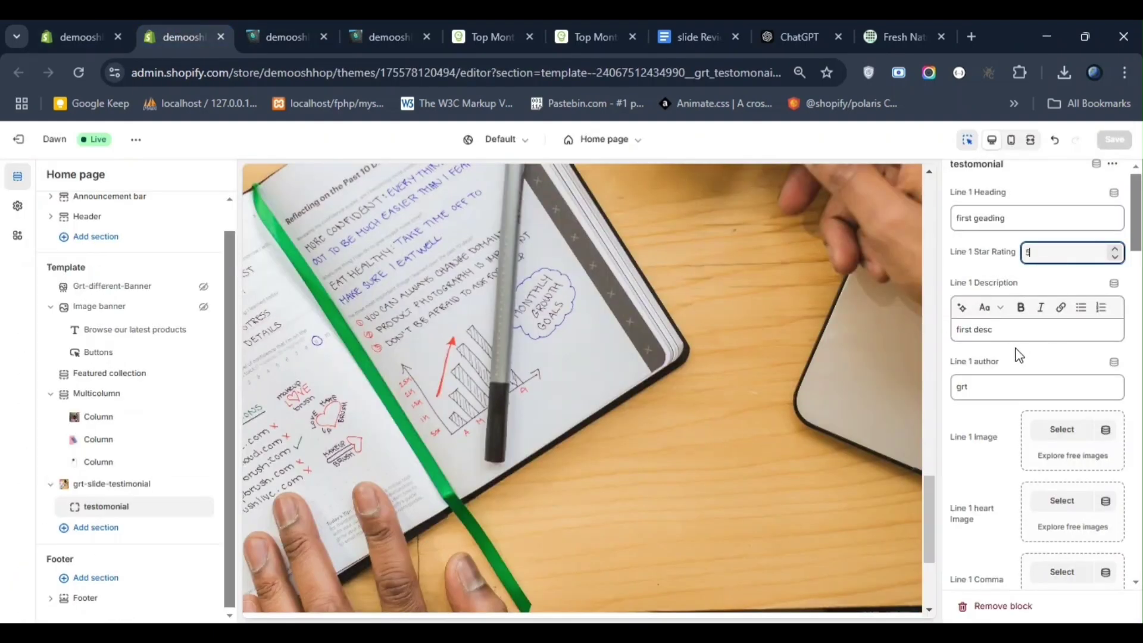
scroll(1041, 402, "down", 9)
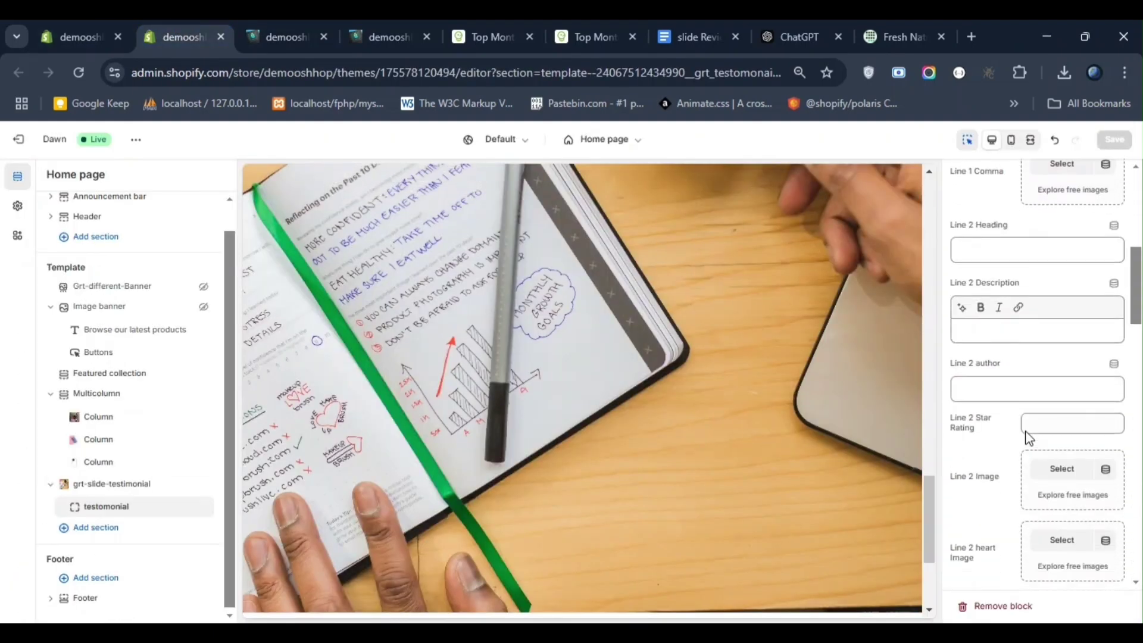
left_click(470, 32)
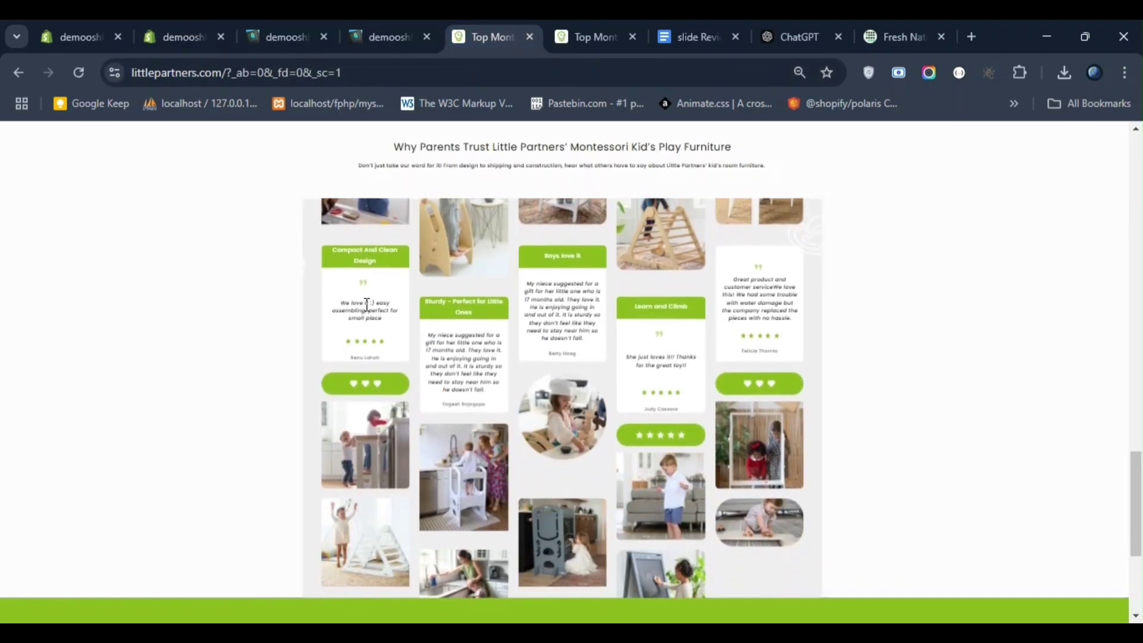
left_click(113, 25)
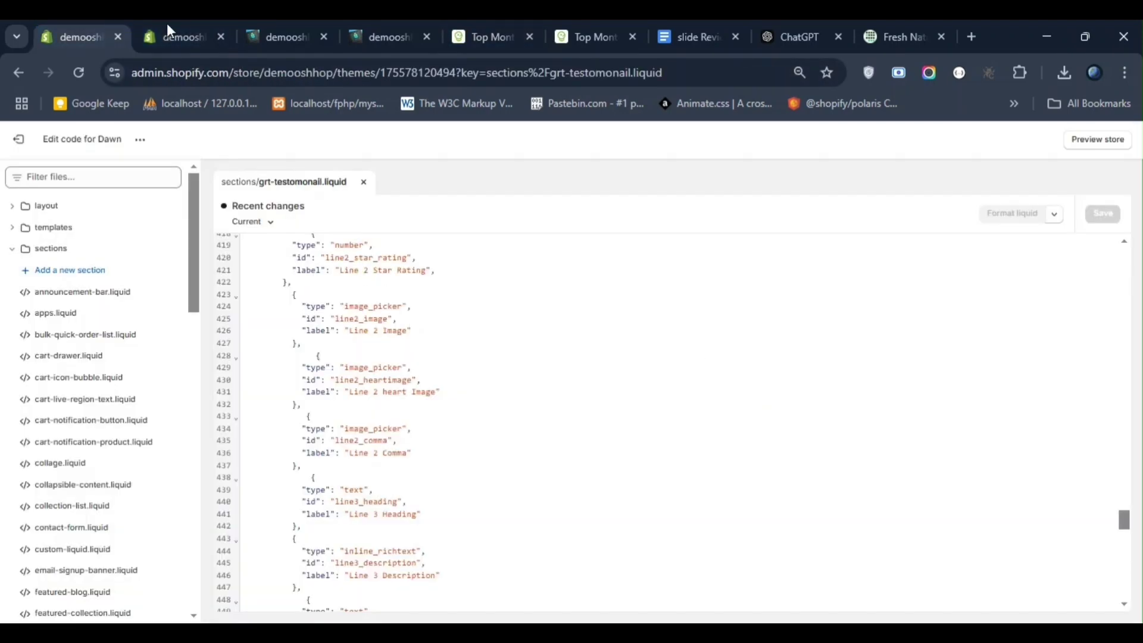
left_click(185, 26)
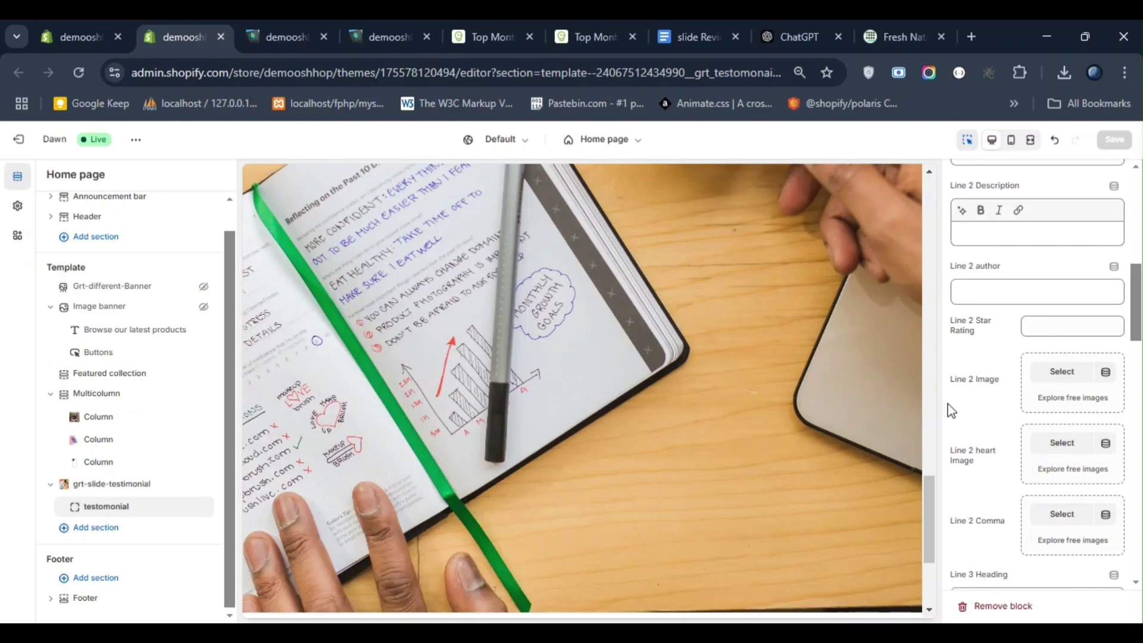
- Set the Line 2 Image to the PinkWithoutHolder phone case picture, save, and check the sliding column on the storefront
scroll(951, 411, "down", 1)
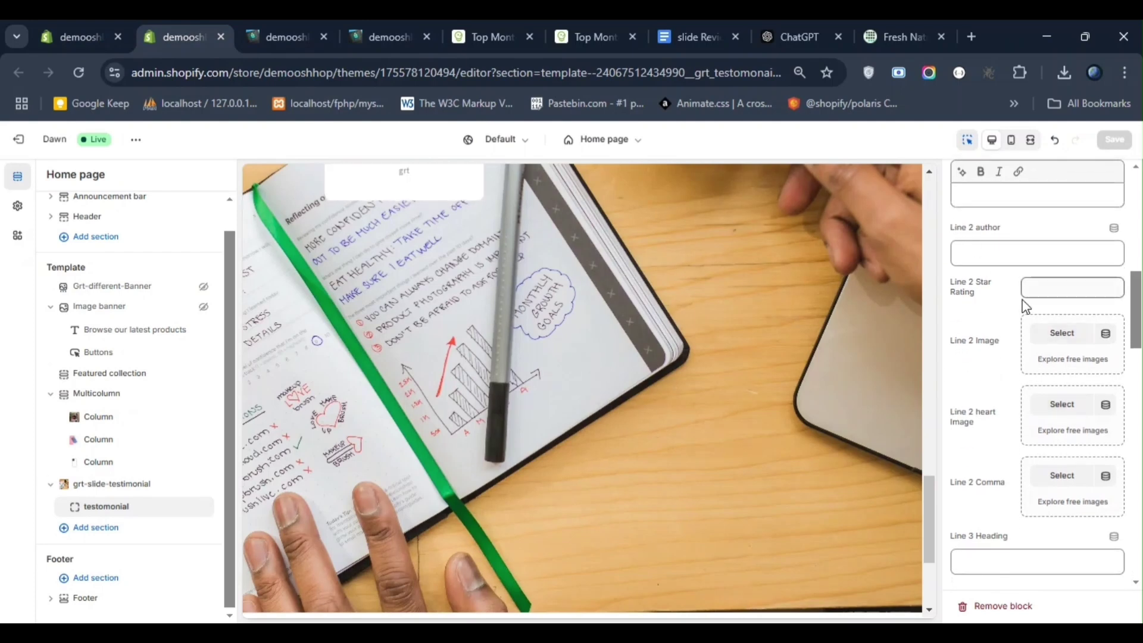
left_click(1048, 335)
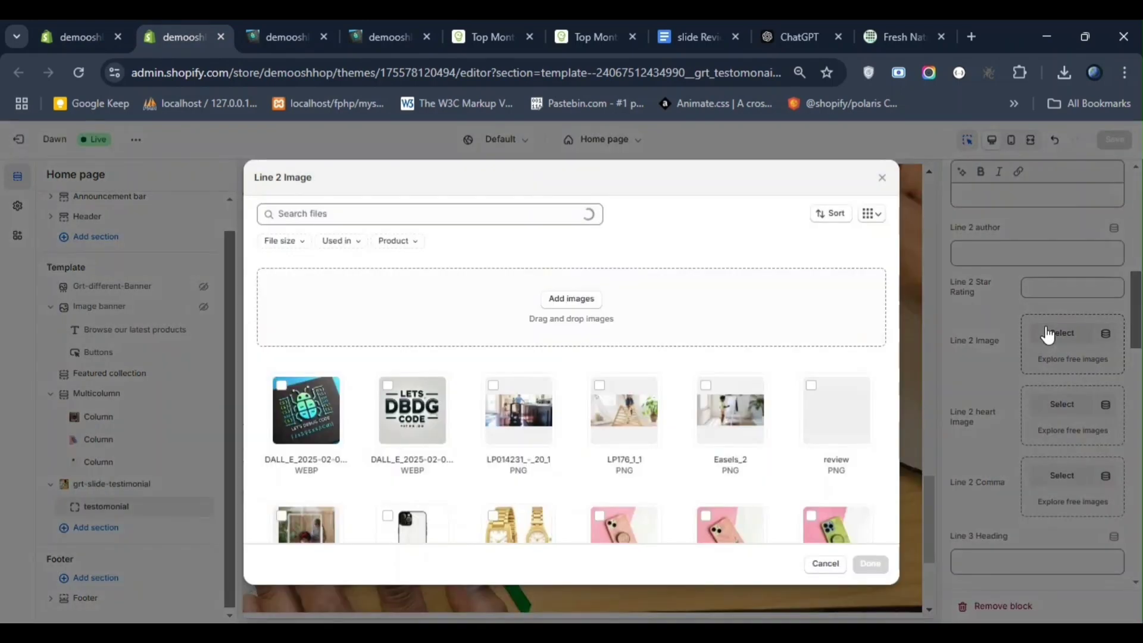
left_click(730, 524)
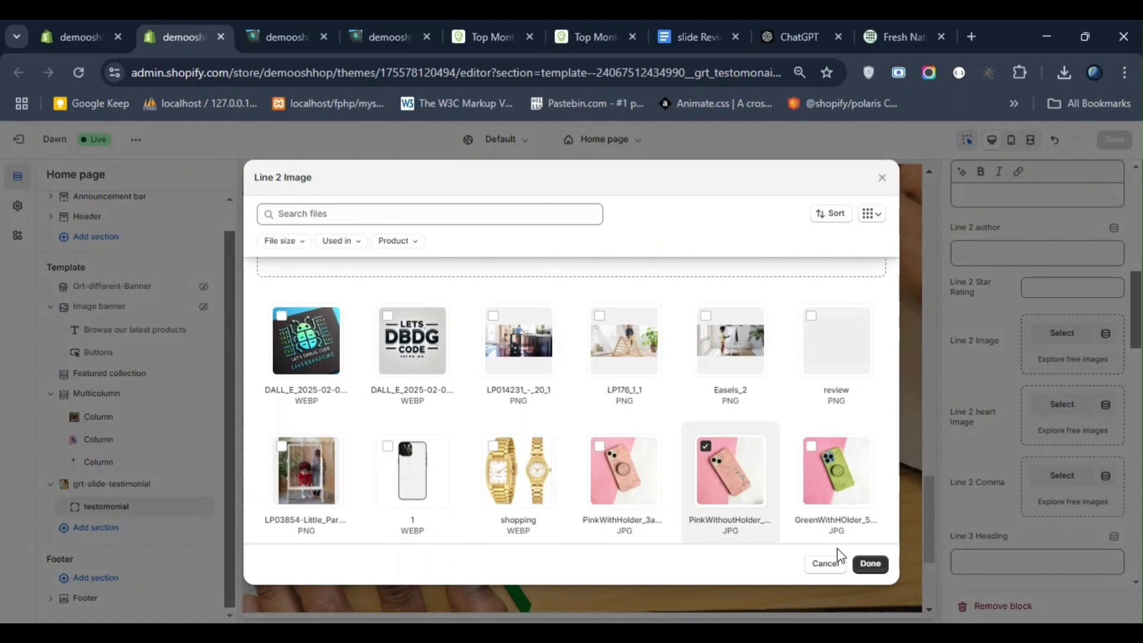
left_click(871, 566)
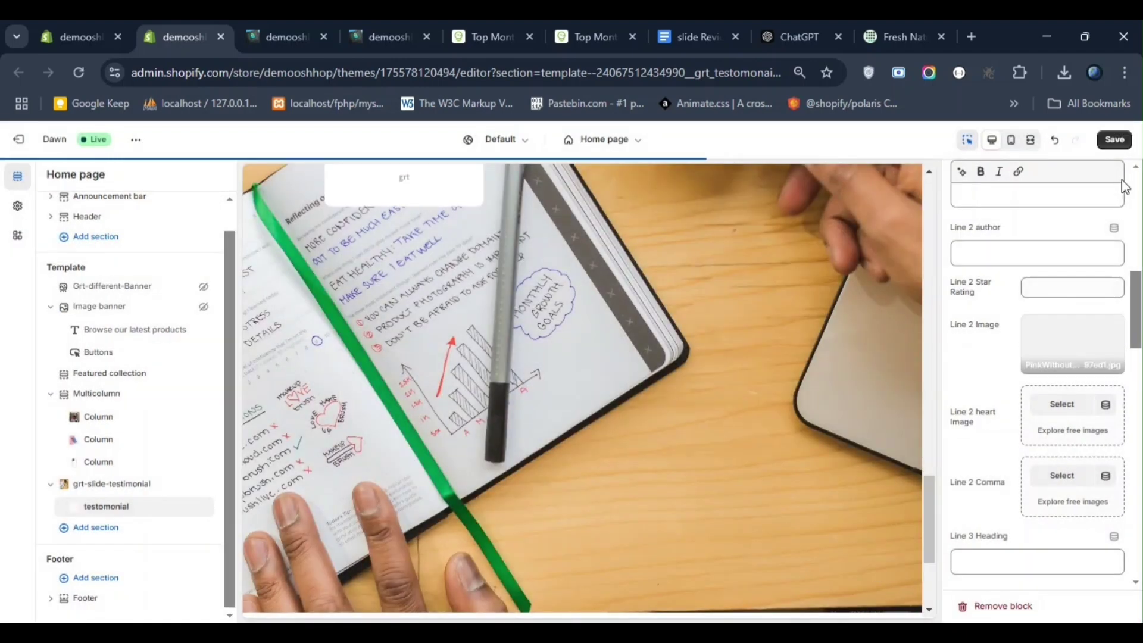
key("ctrl+Tab")
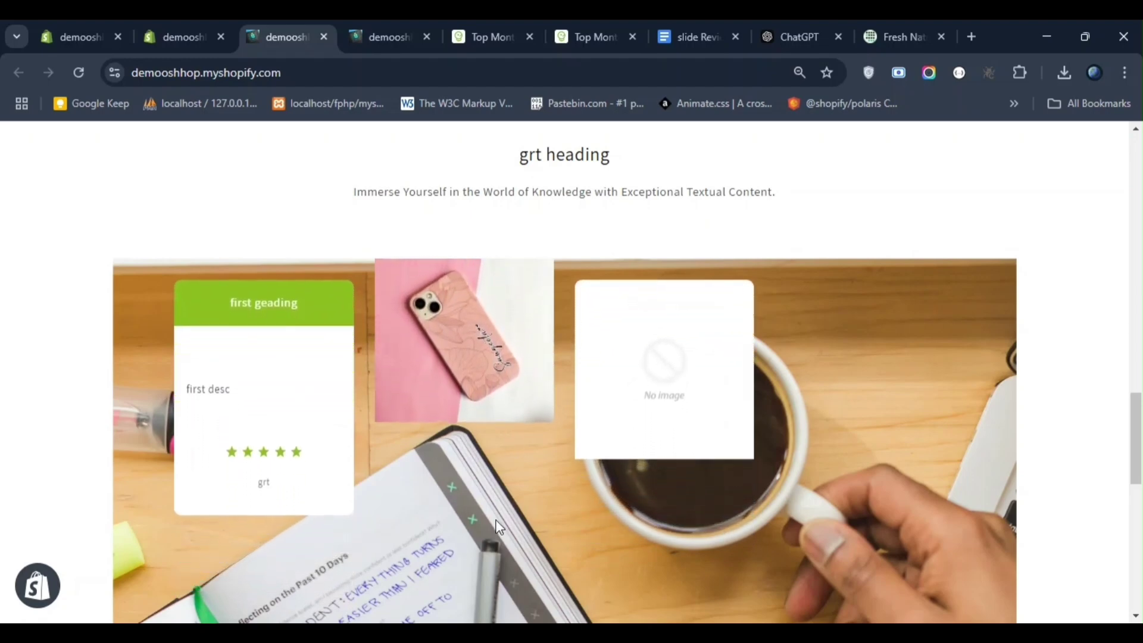
- Set the Line 3 Image to LP014231_-_20_1 in the theme editor, save, and check it on the storefront
left_click(182, 35)
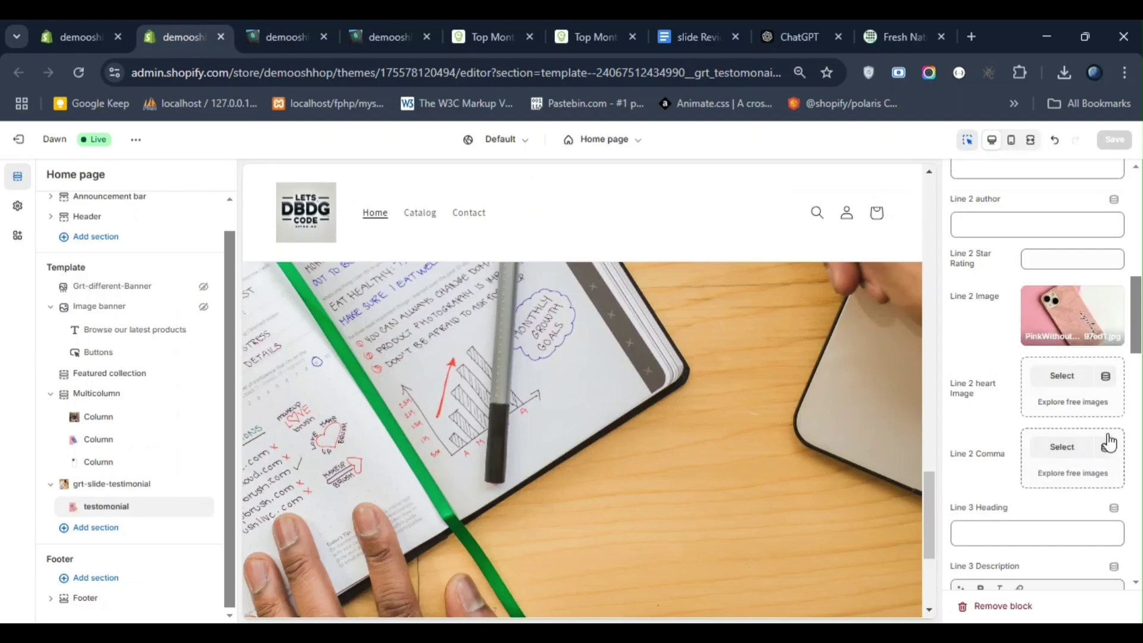
scroll(1108, 440, "down", 6)
left_click(1063, 420)
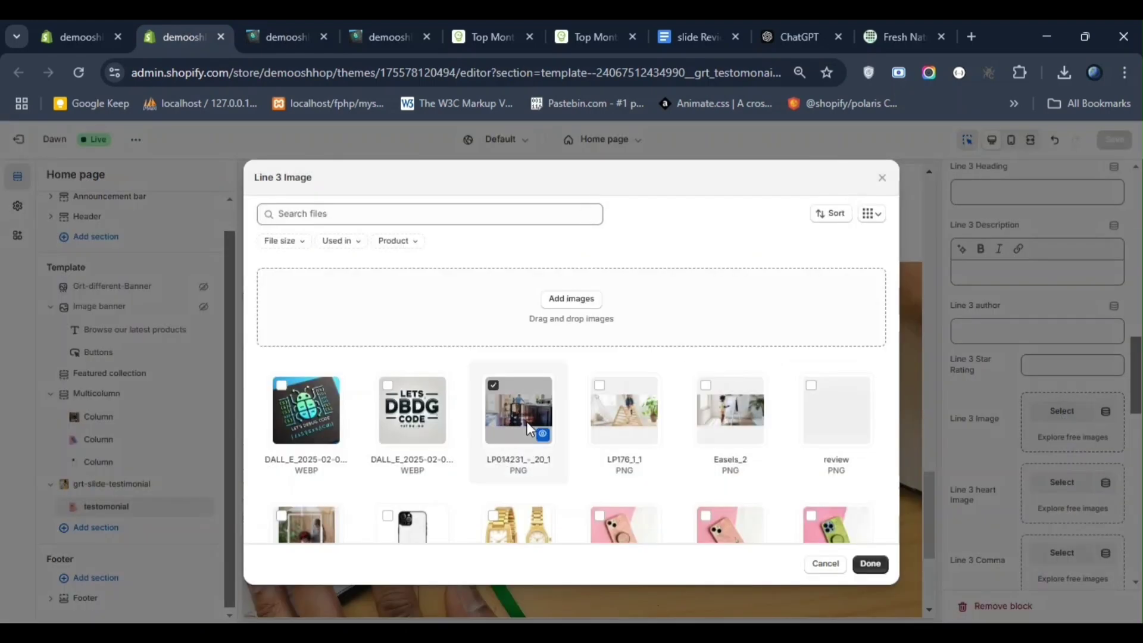
left_click(869, 564)
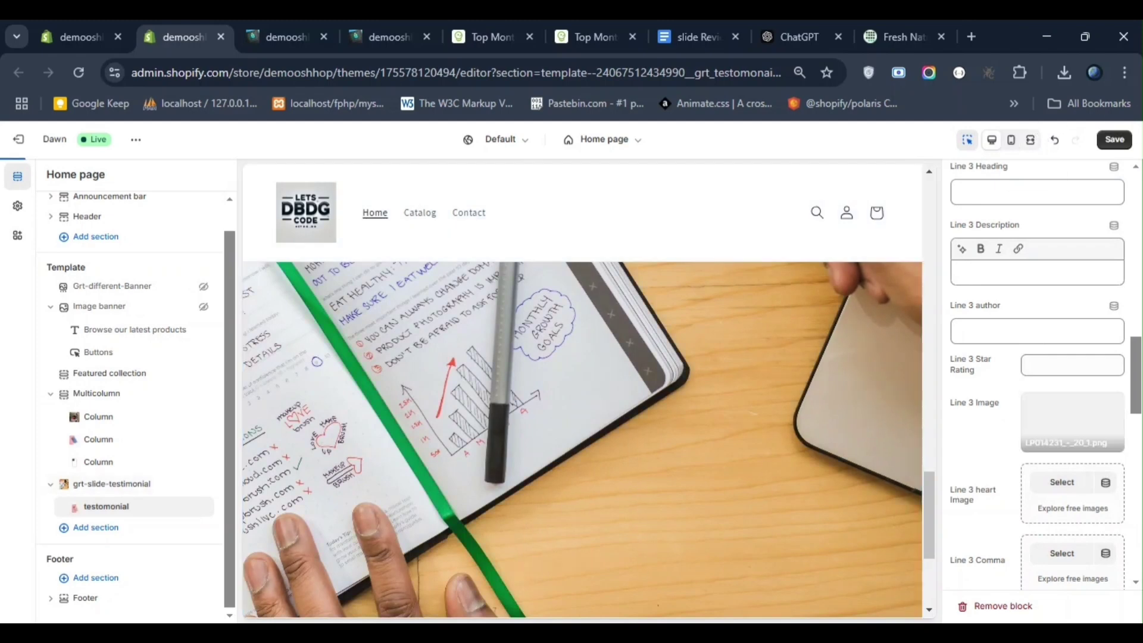
left_click(1123, 147)
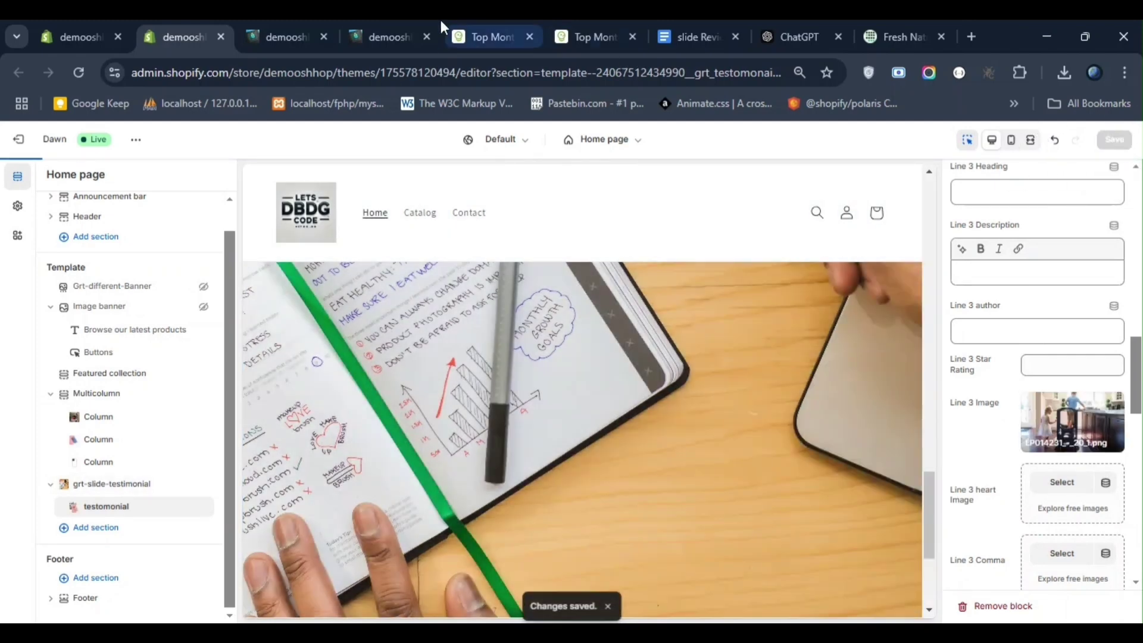
left_click(308, 27)
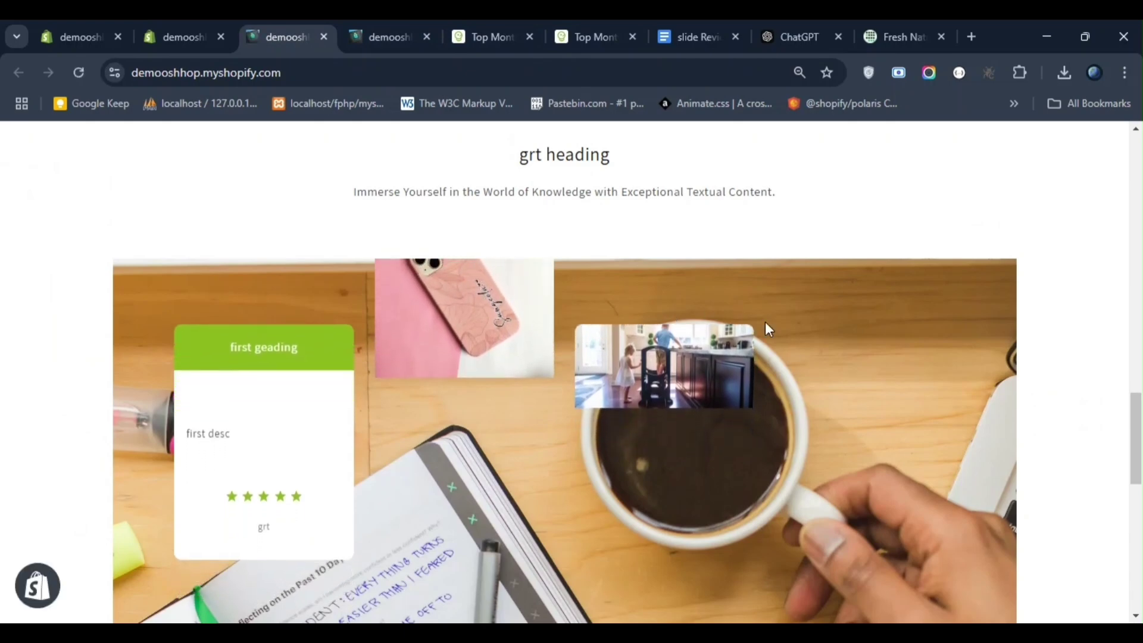
- Set the block's Line 4 Heading to "fouth heading", star rating to 3, description to "fouth desc" and author to "grt", and save
left_click(110, 29)
left_click(205, 25)
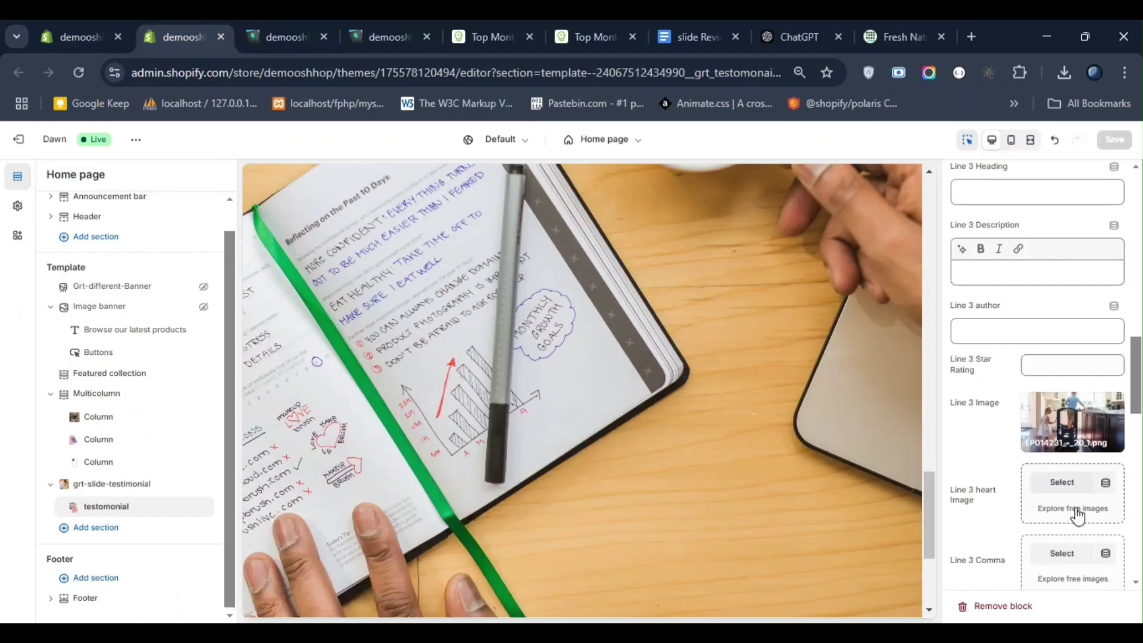
scroll(1034, 376, "up", 5)
scroll(1017, 357, "down", 2)
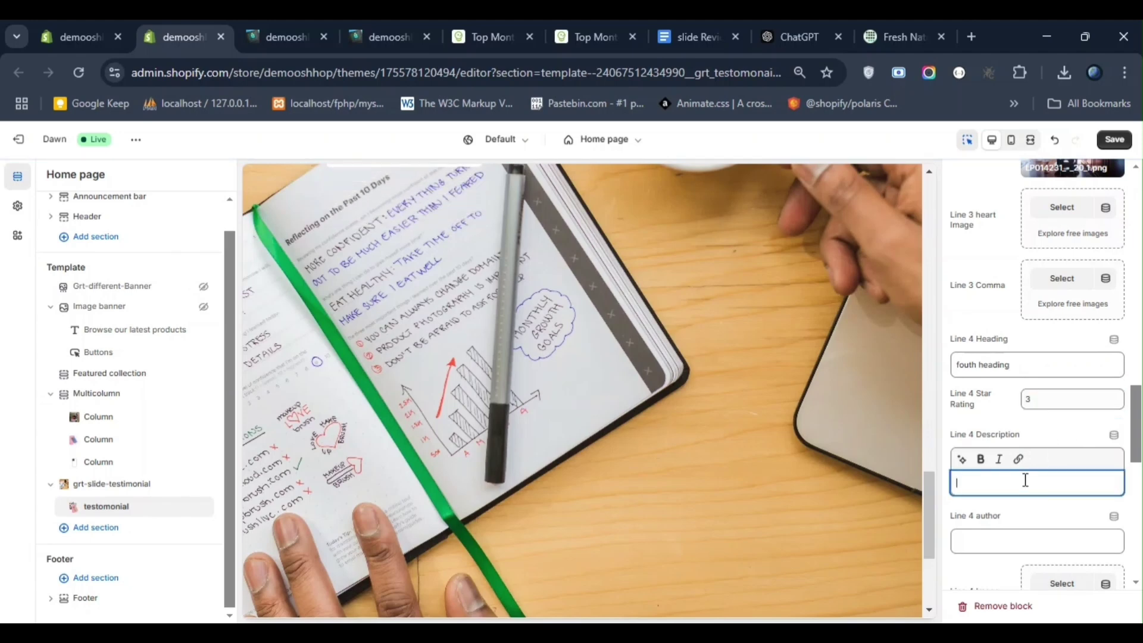
type("fouth desc")
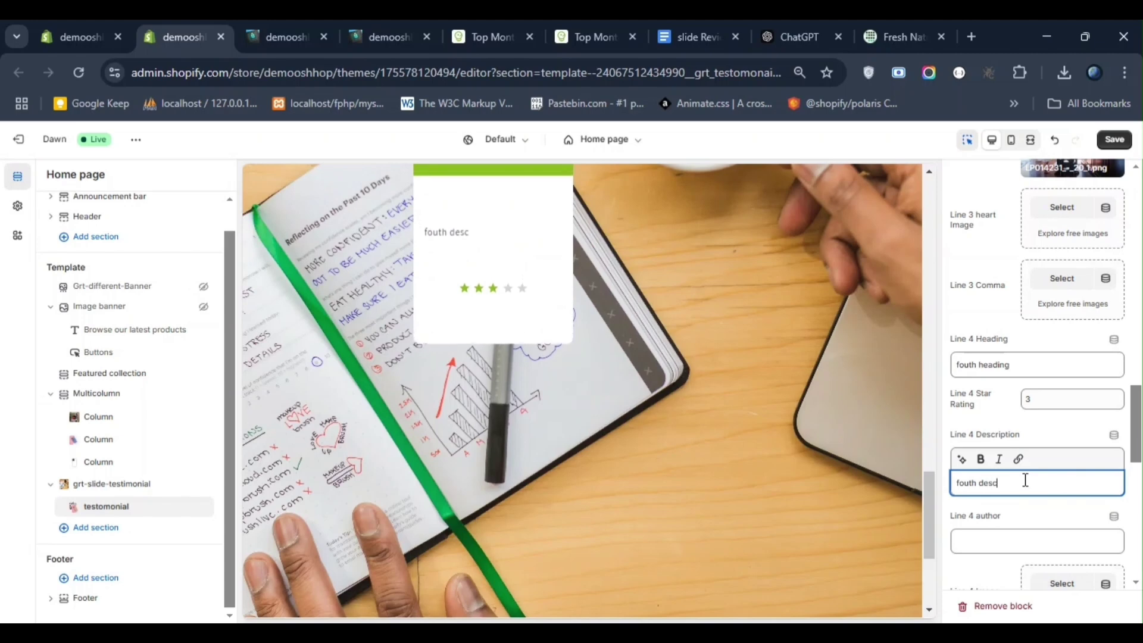
scroll(1099, 482, "down", 3)
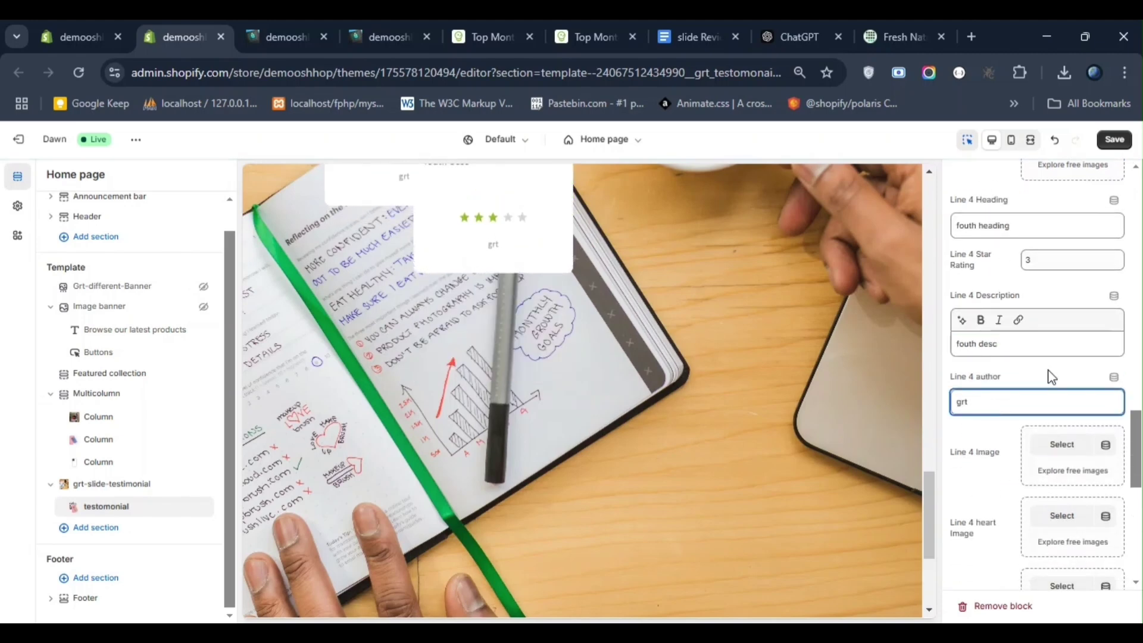
type("grt")
key("ctrl+s")
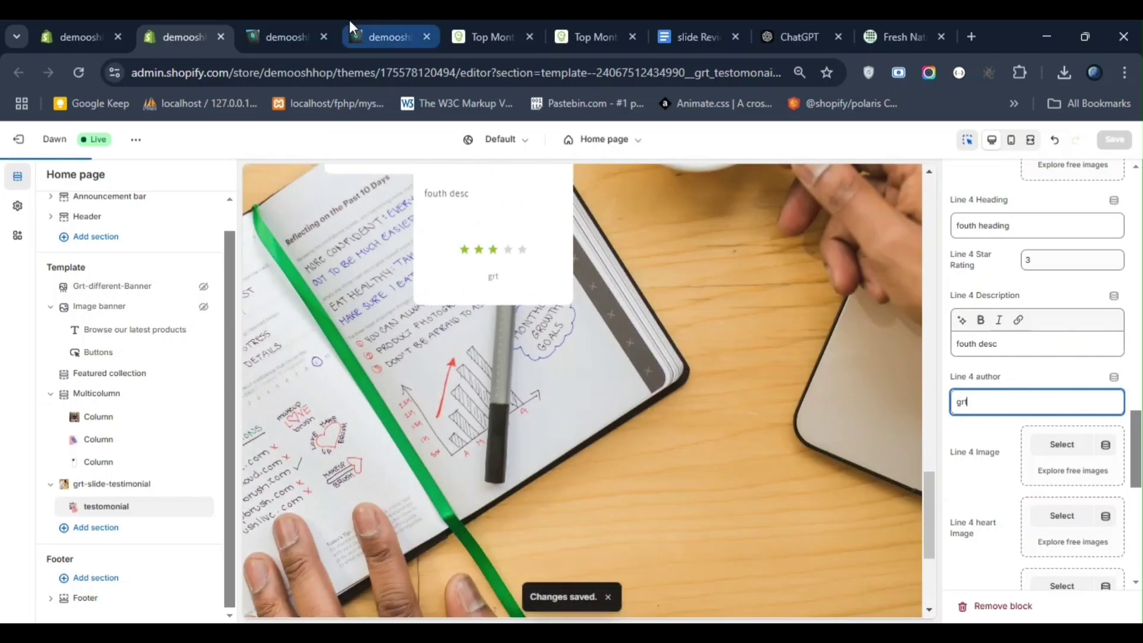
- Examine the fourth testimonial card's heading, description, star rating and author in the storefront slider
left_click(337, 27)
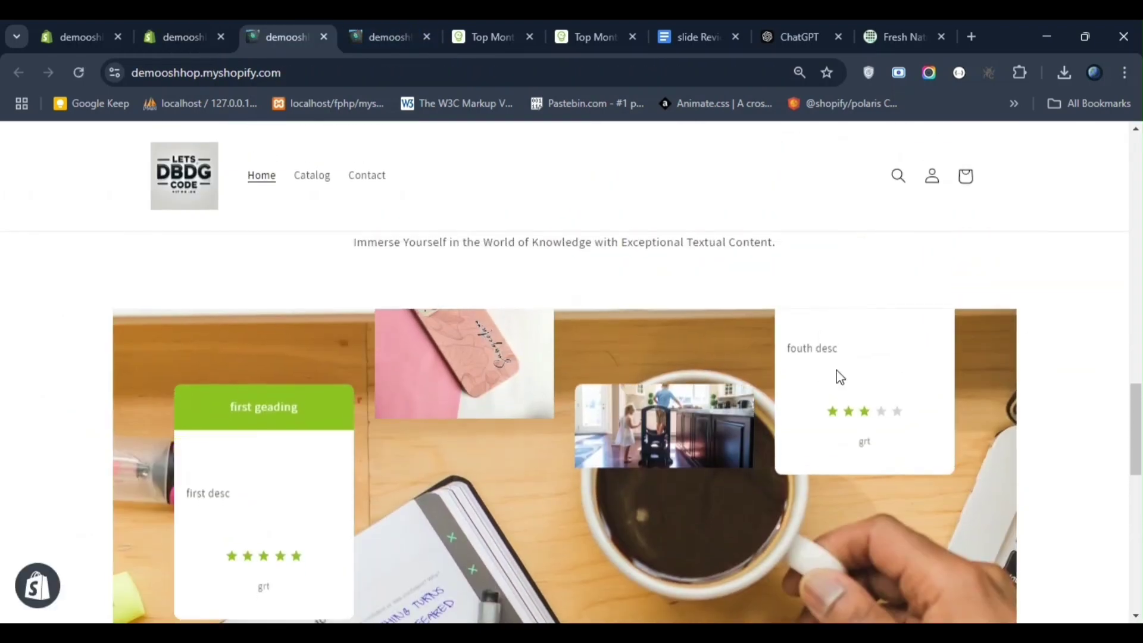
left_click_drag(844, 369, 784, 387)
scroll(784, 387, "up", 1)
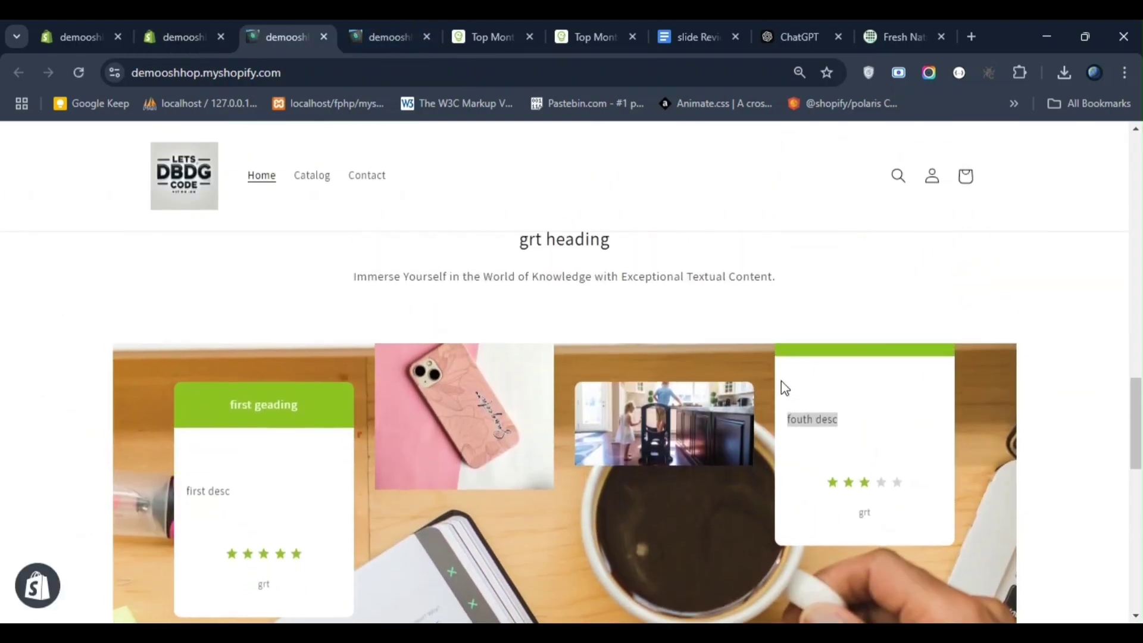
left_click_drag(906, 365, 831, 381)
scroll(827, 377, "down", 2)
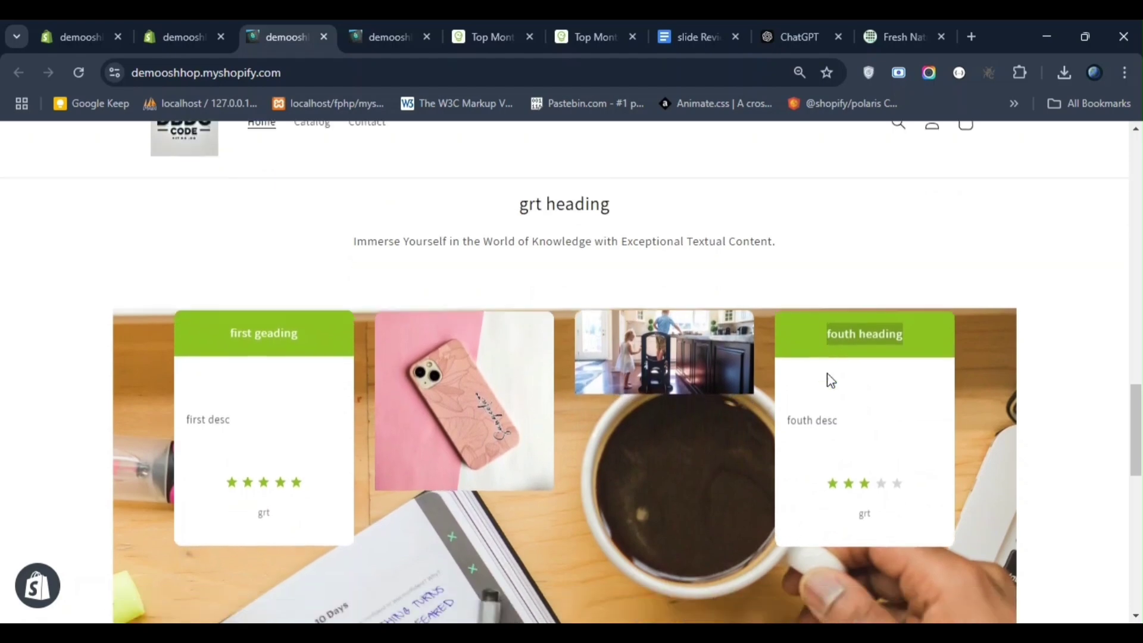
left_click_drag(891, 495, 873, 518)
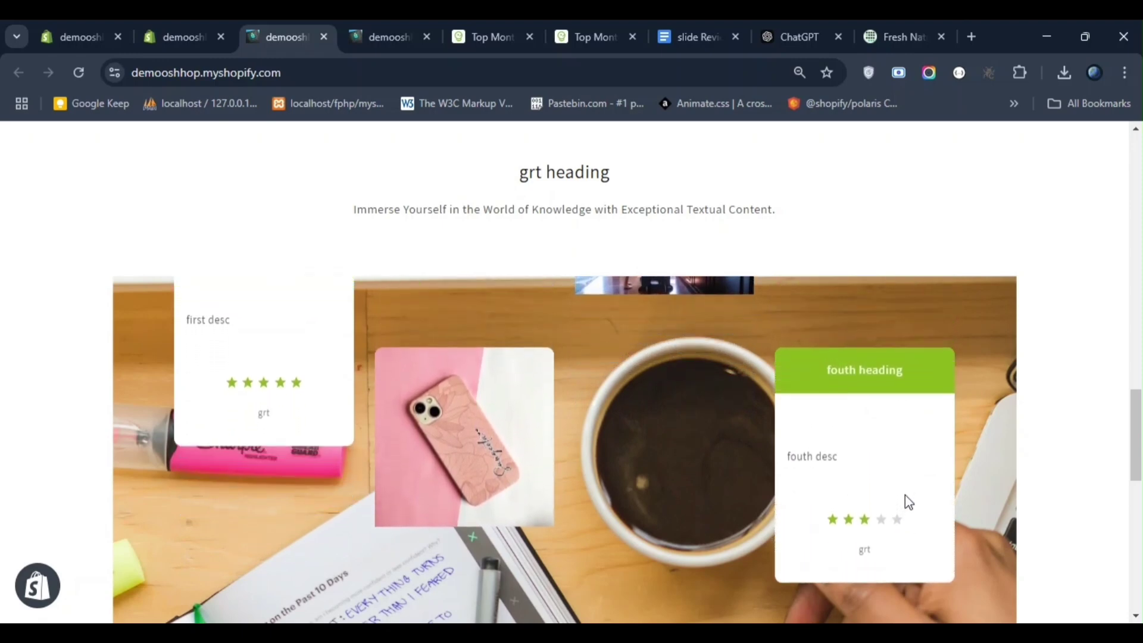
scroll(905, 495, "down", 1)
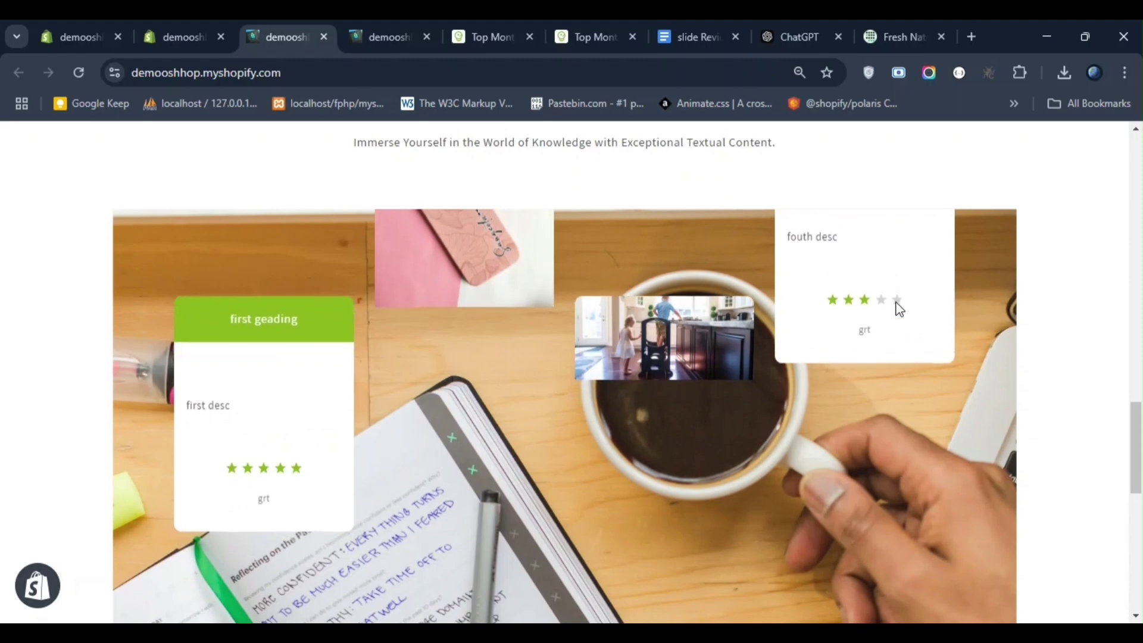
- Set the Line 5 Image to the LETS DBDG CODE logo in the theme editor, save, and check it on the reloaded storefront
key("ctrl+shift+Tab")
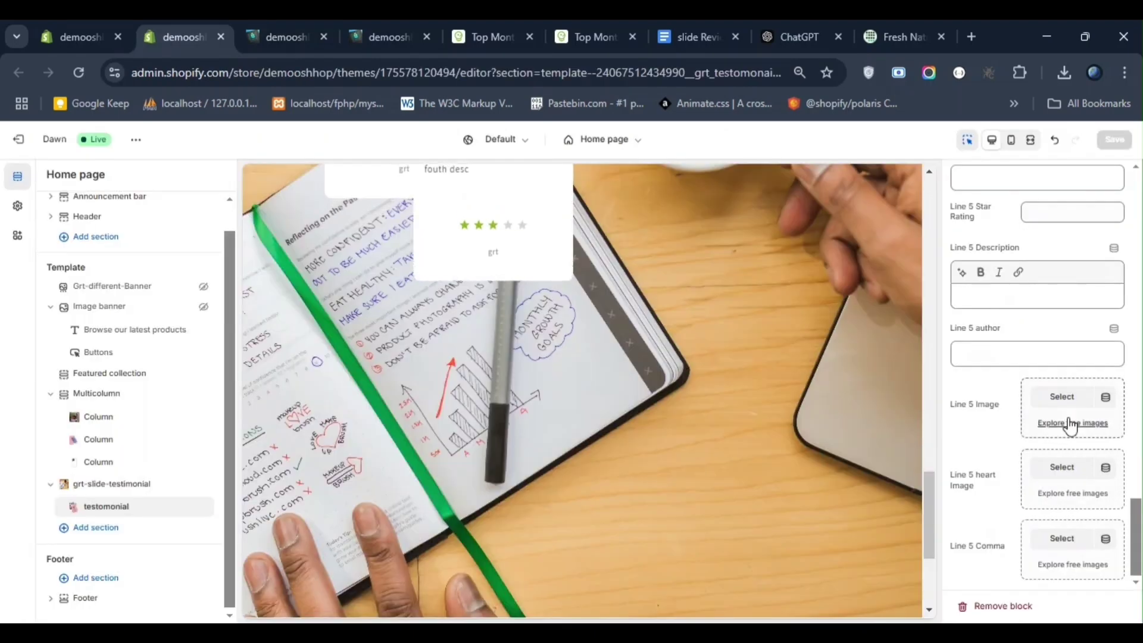
left_click(1062, 399)
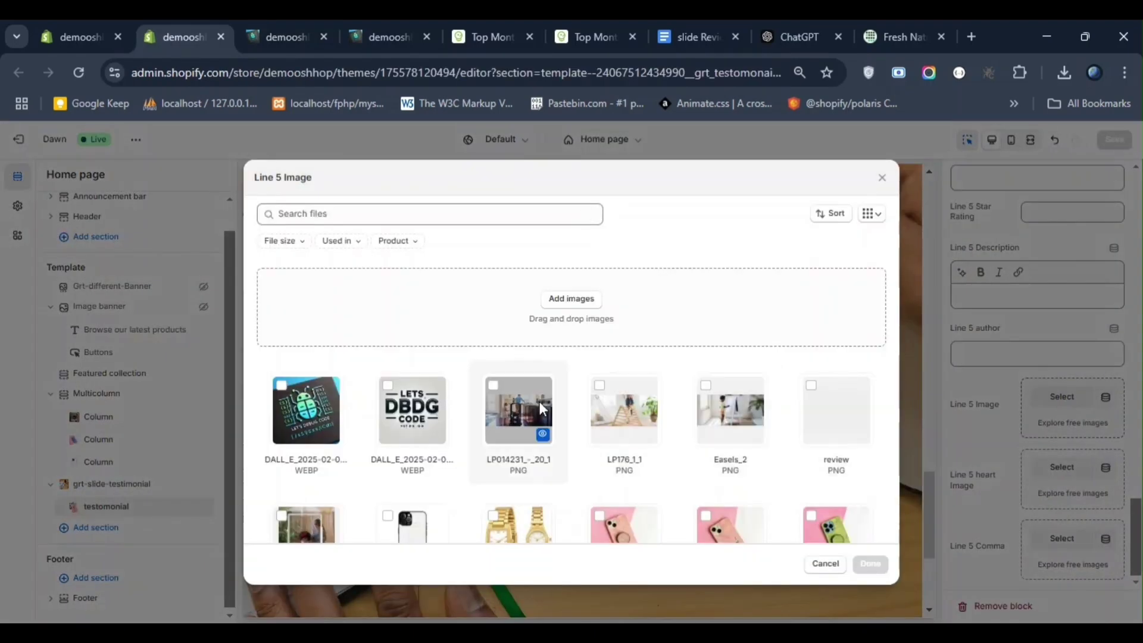
left_click(393, 413)
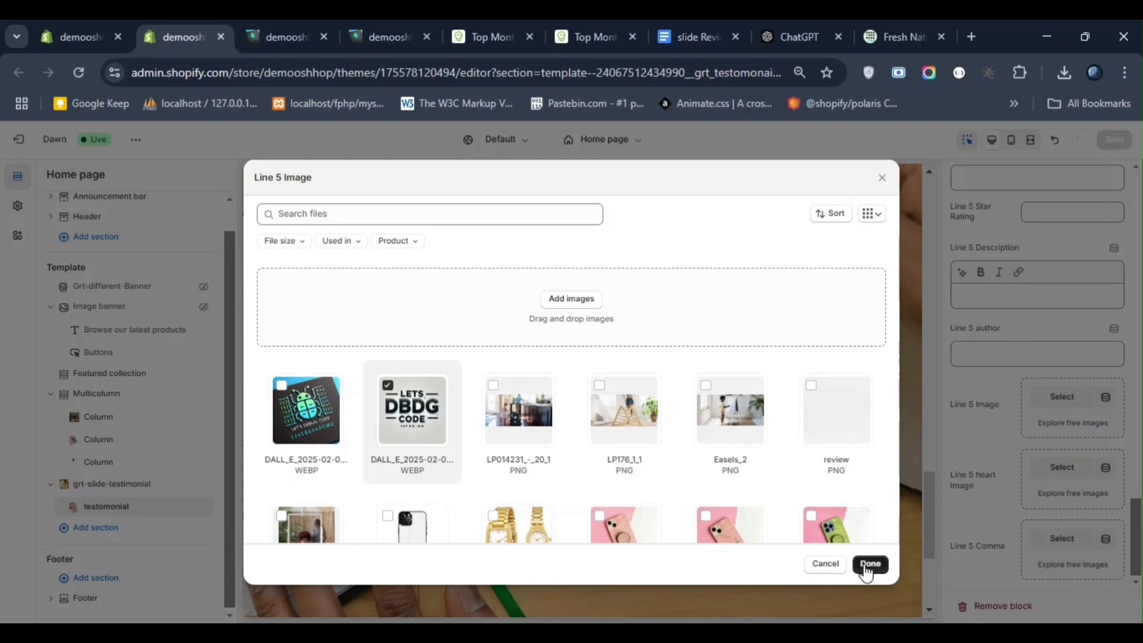
key("ctrl+Tab")
key("F5")
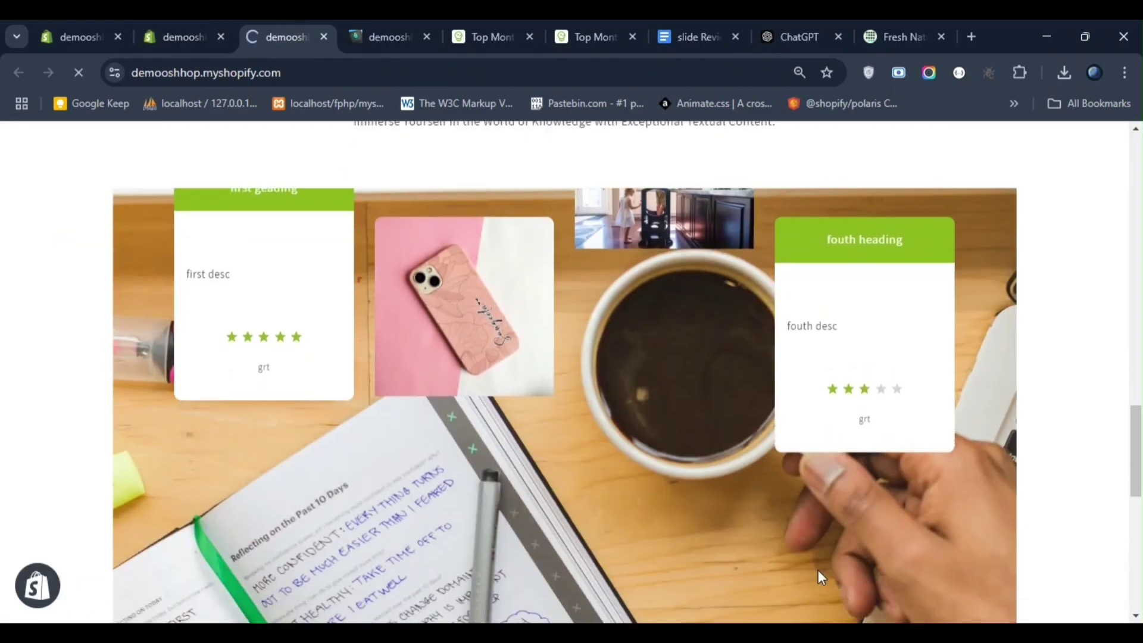
scroll(691, 258, "down", 4)
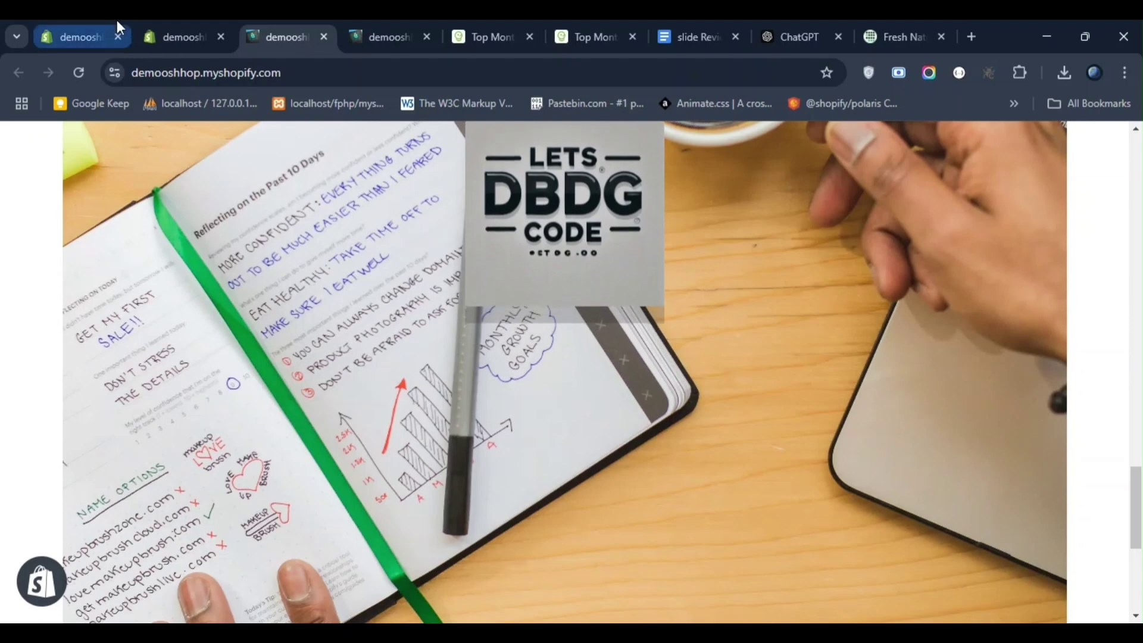
- Add two more testomonial blocks to the grt-slide-testimonial section in the theme editor and view the Little Partners reference slider
left_click(180, 23)
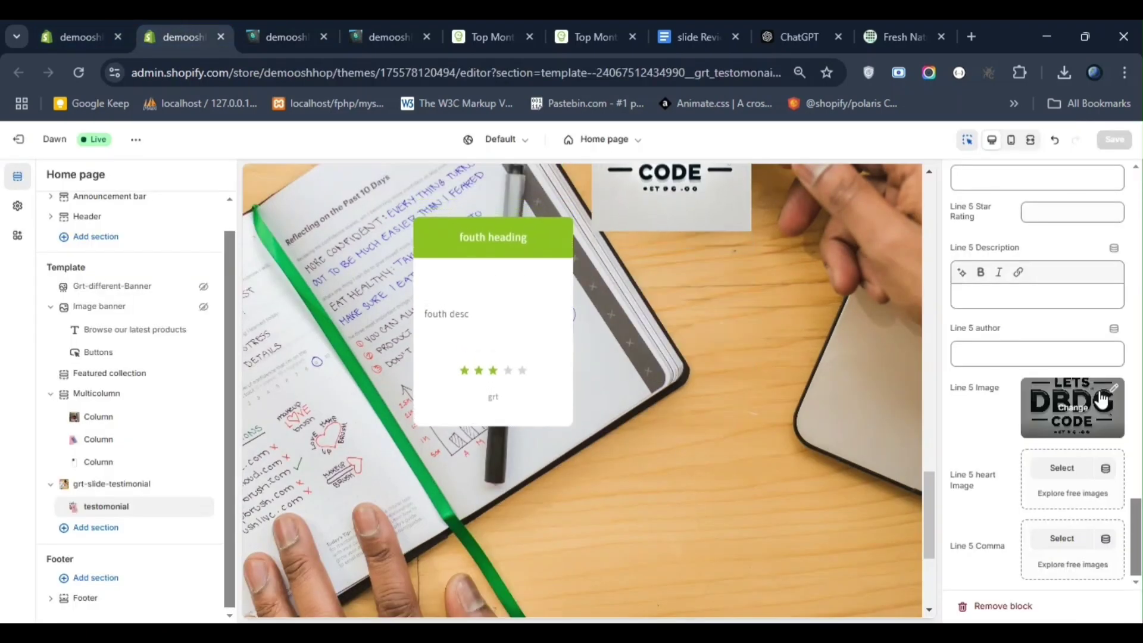
scroll(1098, 397, "up", 6)
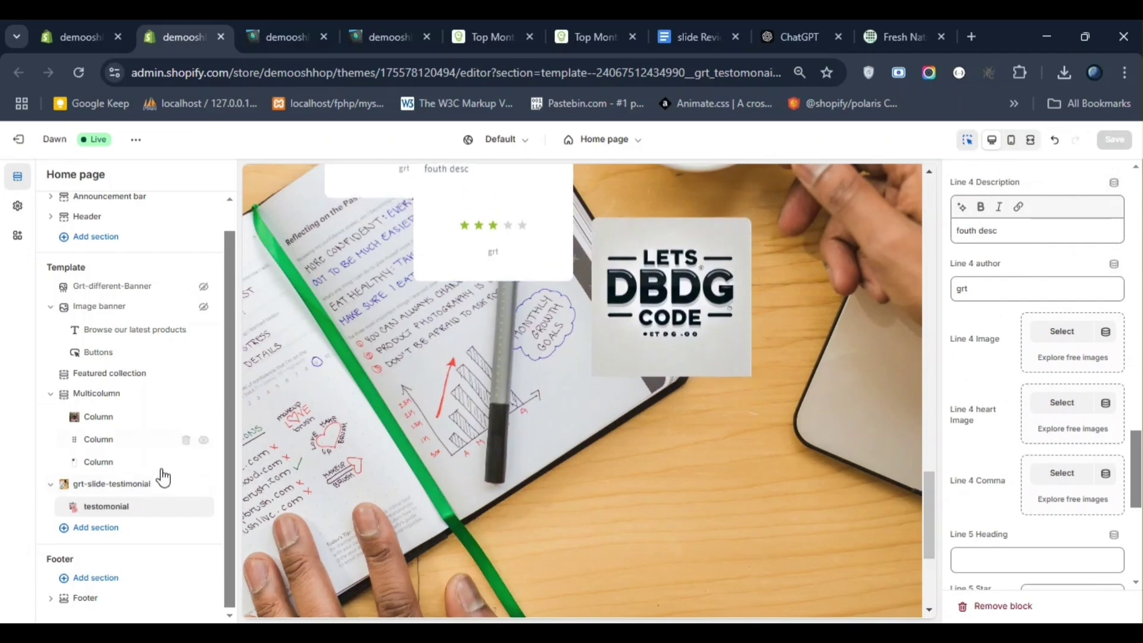
mouse_move(120, 527)
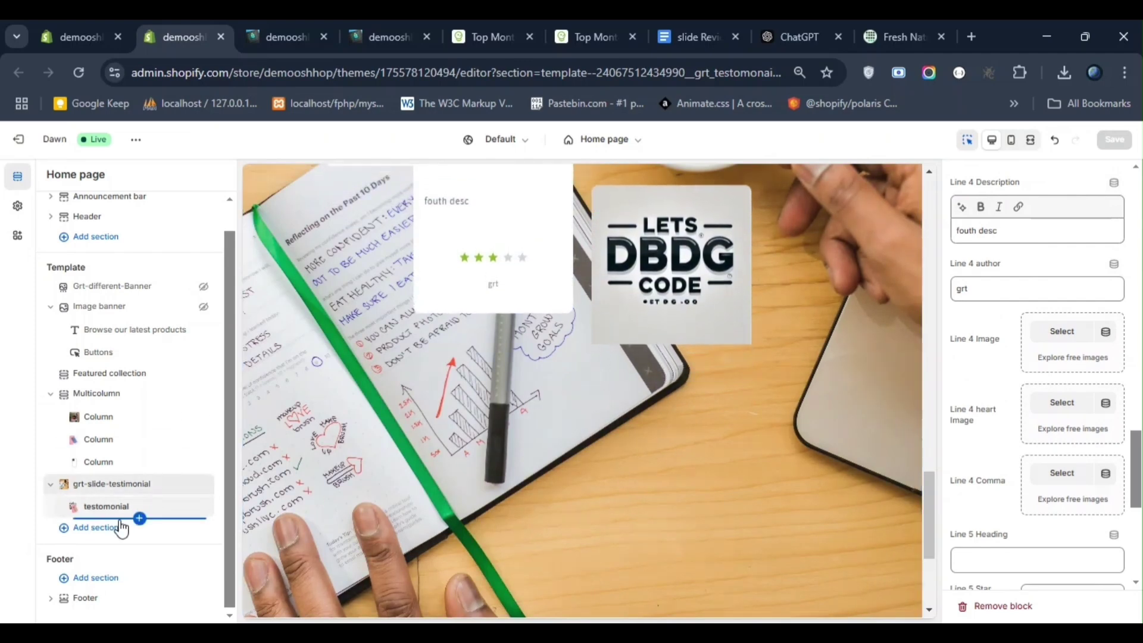
left_click(139, 519)
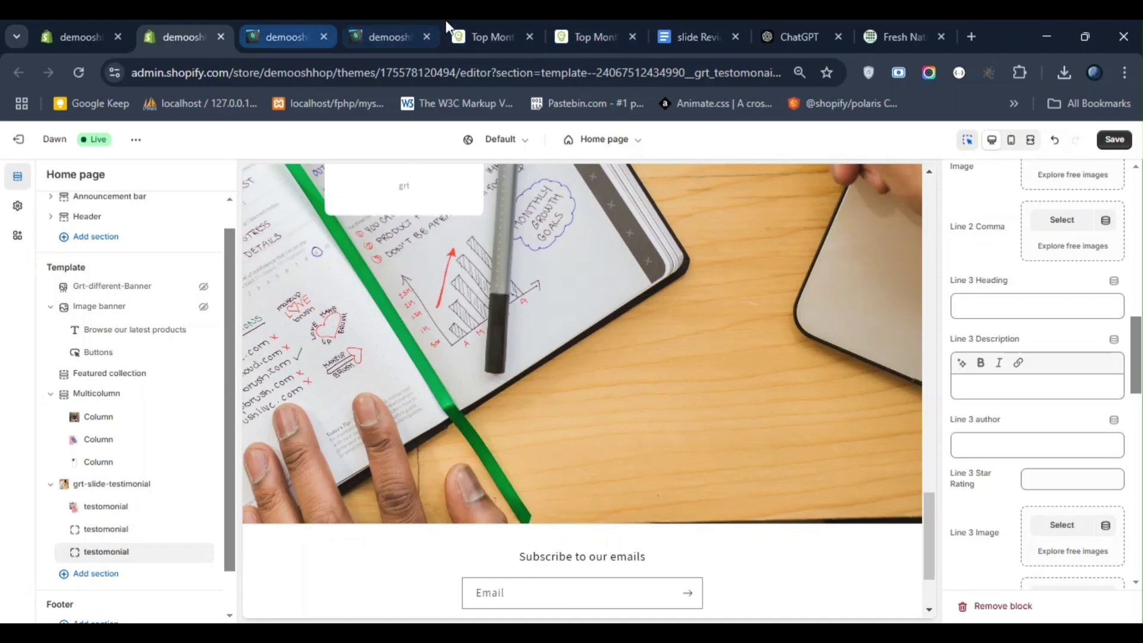
left_click(483, 23)
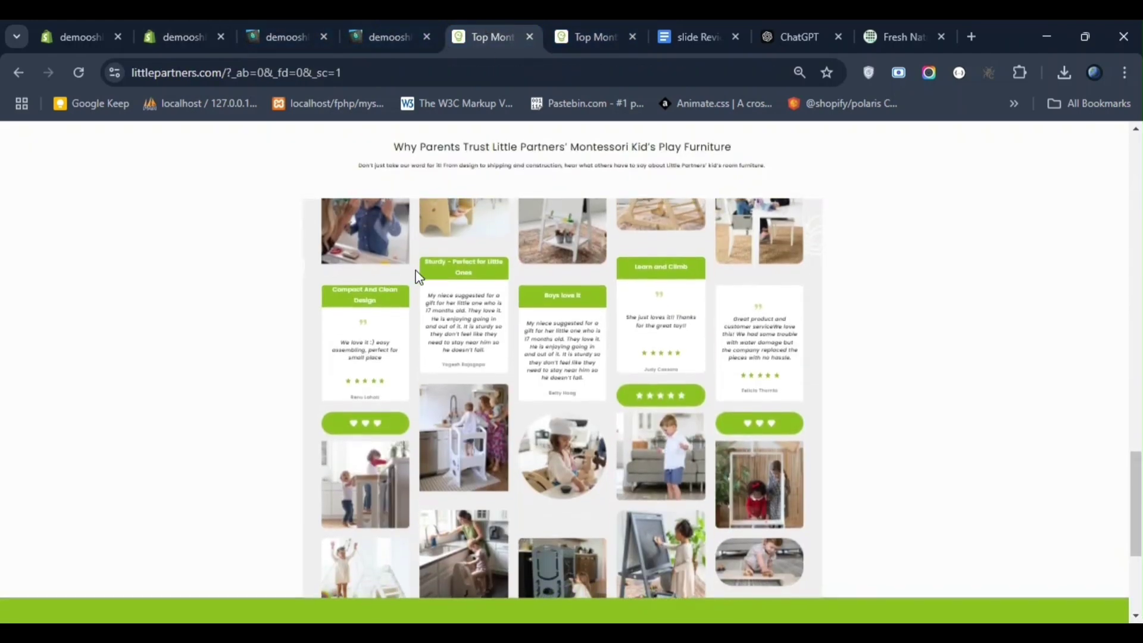